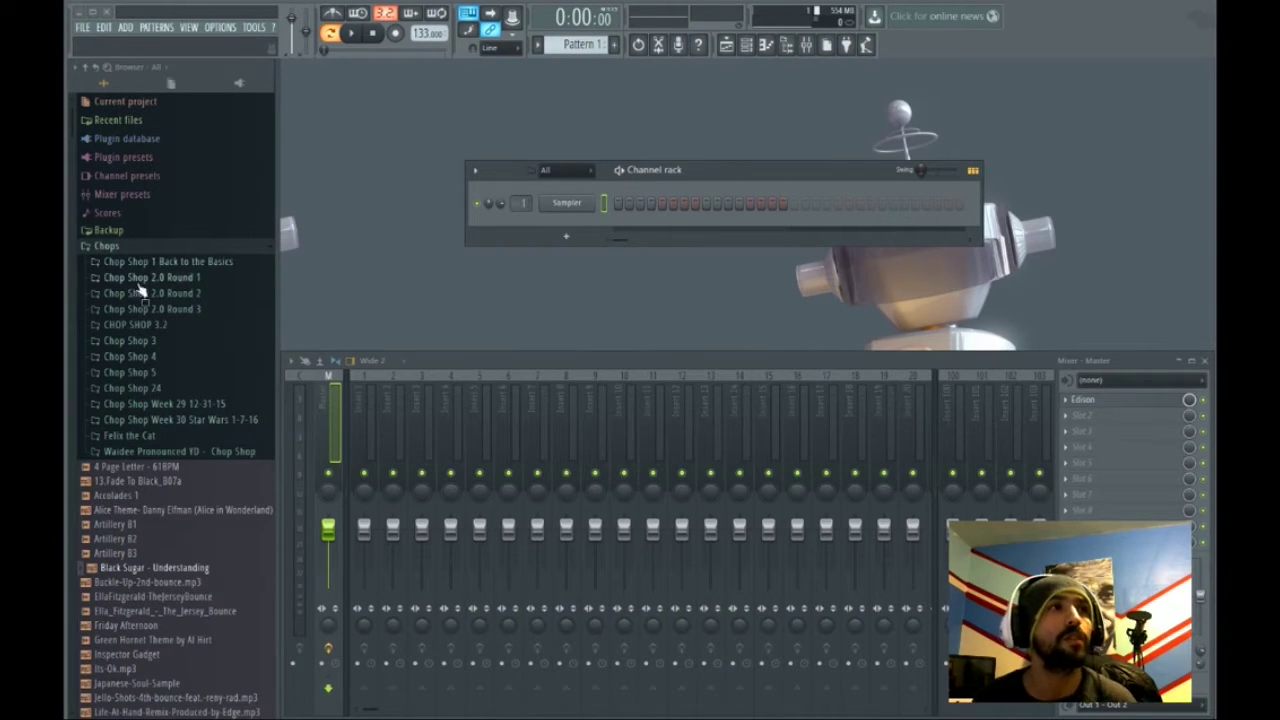
# - Load the Black Sugar - Understanding sample from the browser into Edison for editing
pyautogui.rightClick(152, 570)
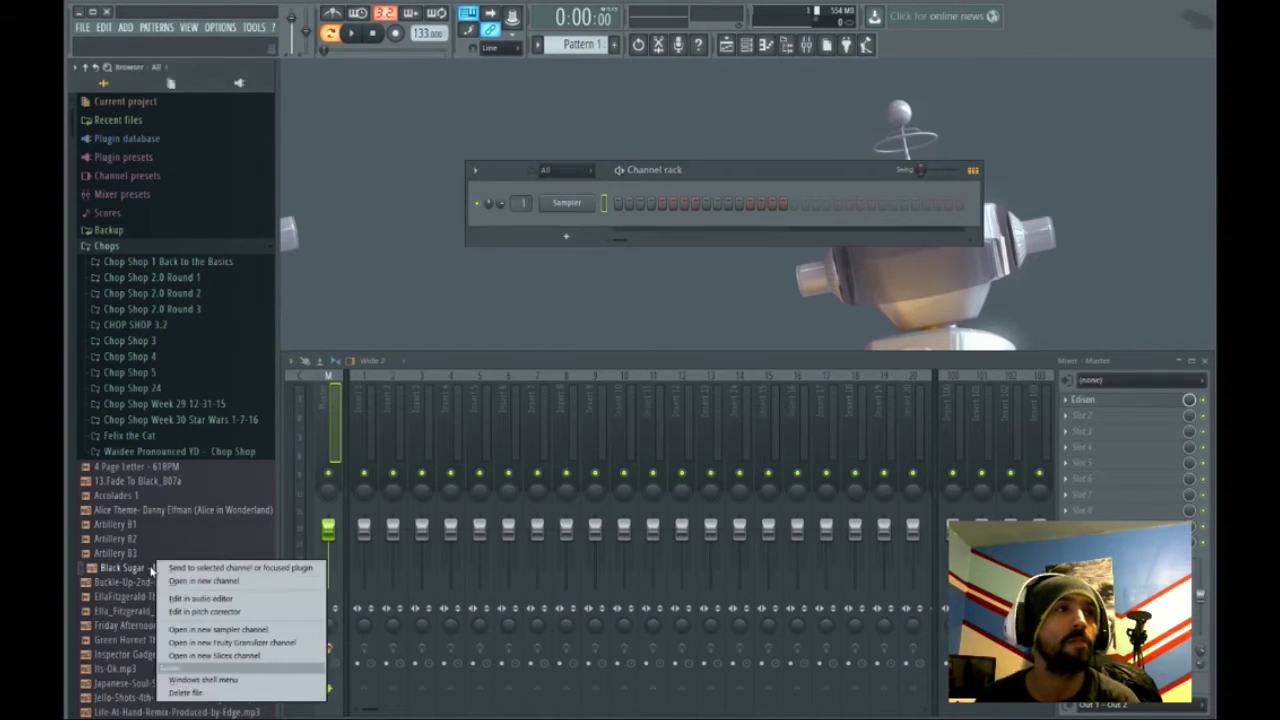
pyautogui.click(201, 599)
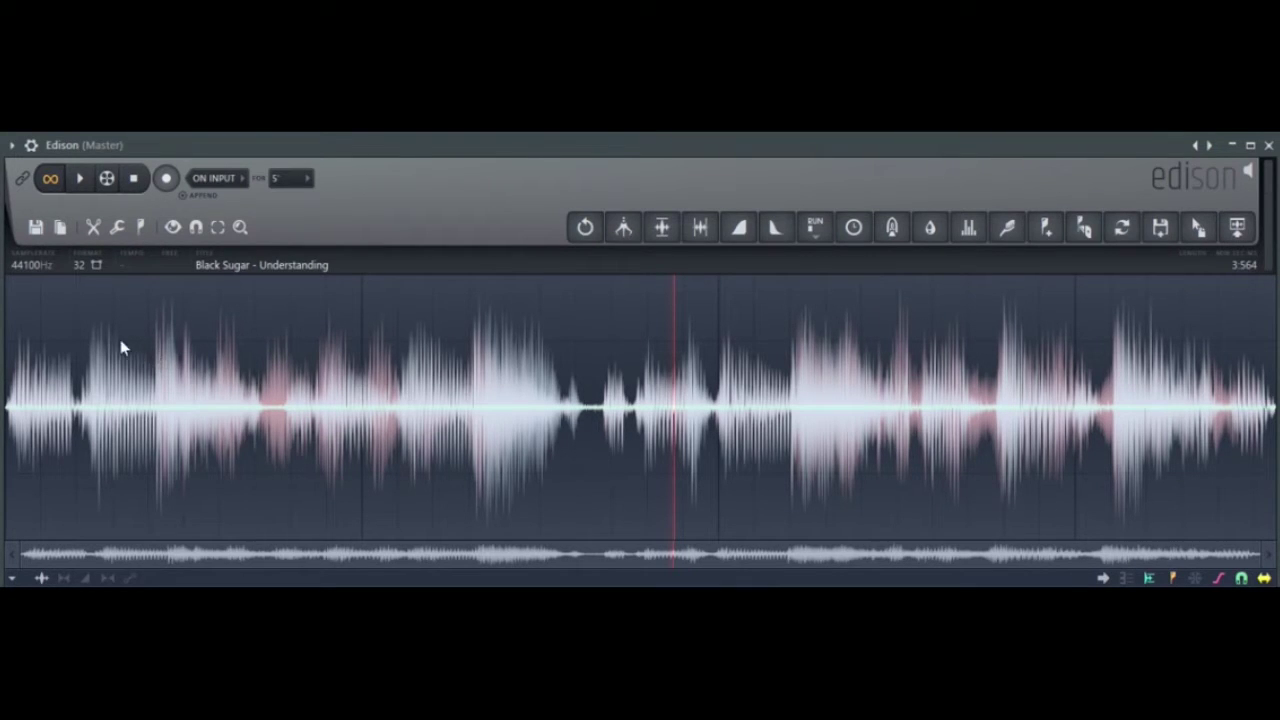
# - Select and audition two short chops near the start of the waveform
pyautogui.moveTo(83, 329); pyautogui.dragTo(153, 324)
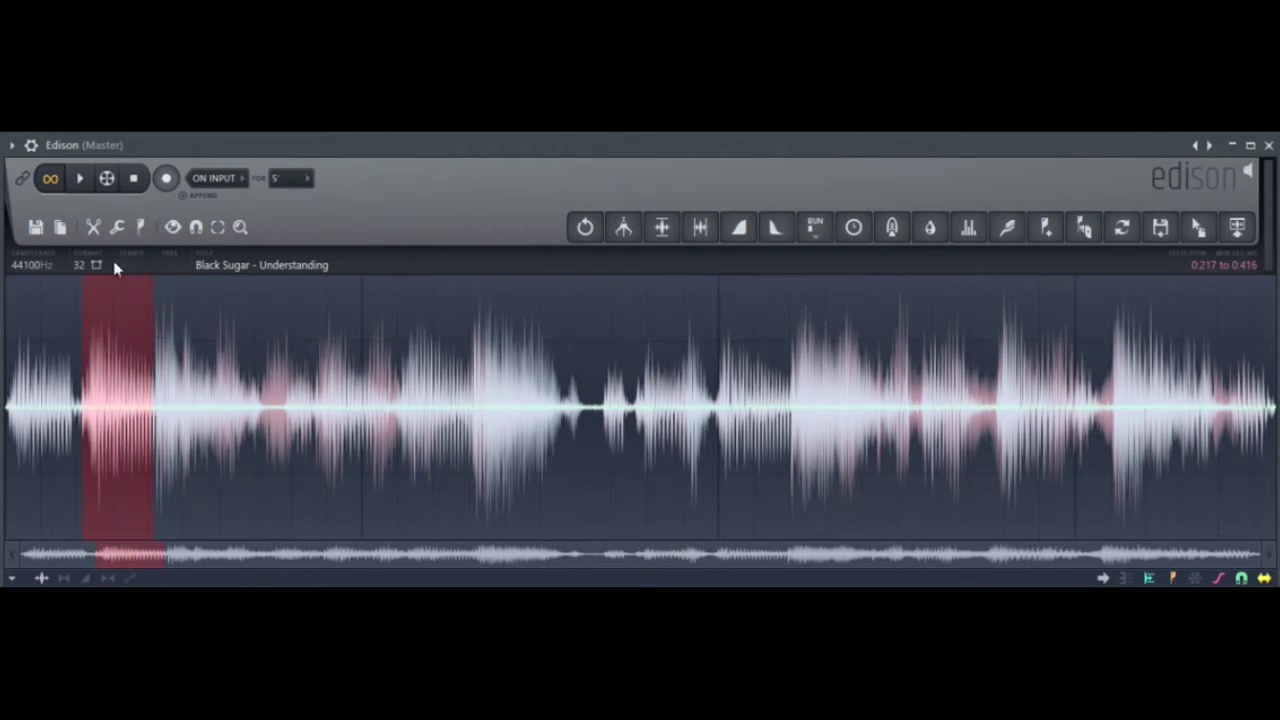
pyautogui.click(86, 186)
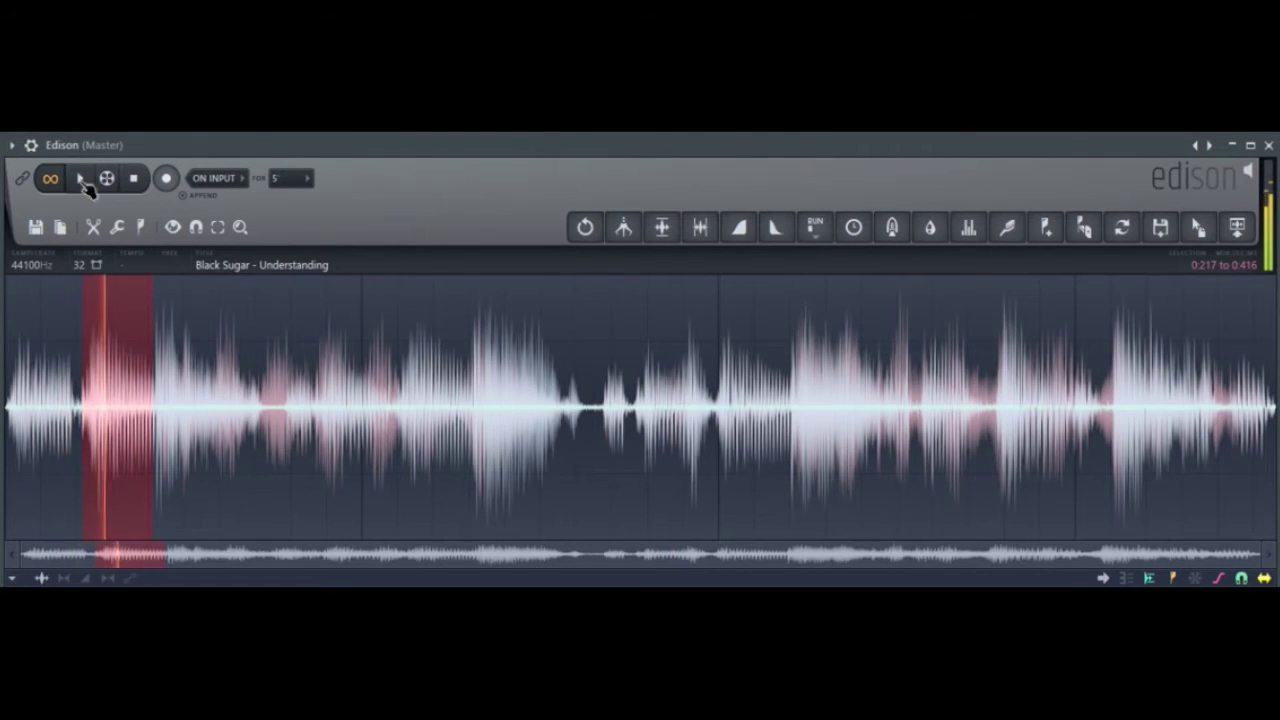
pyautogui.moveTo(155, 400); pyautogui.dragTo(258, 420)
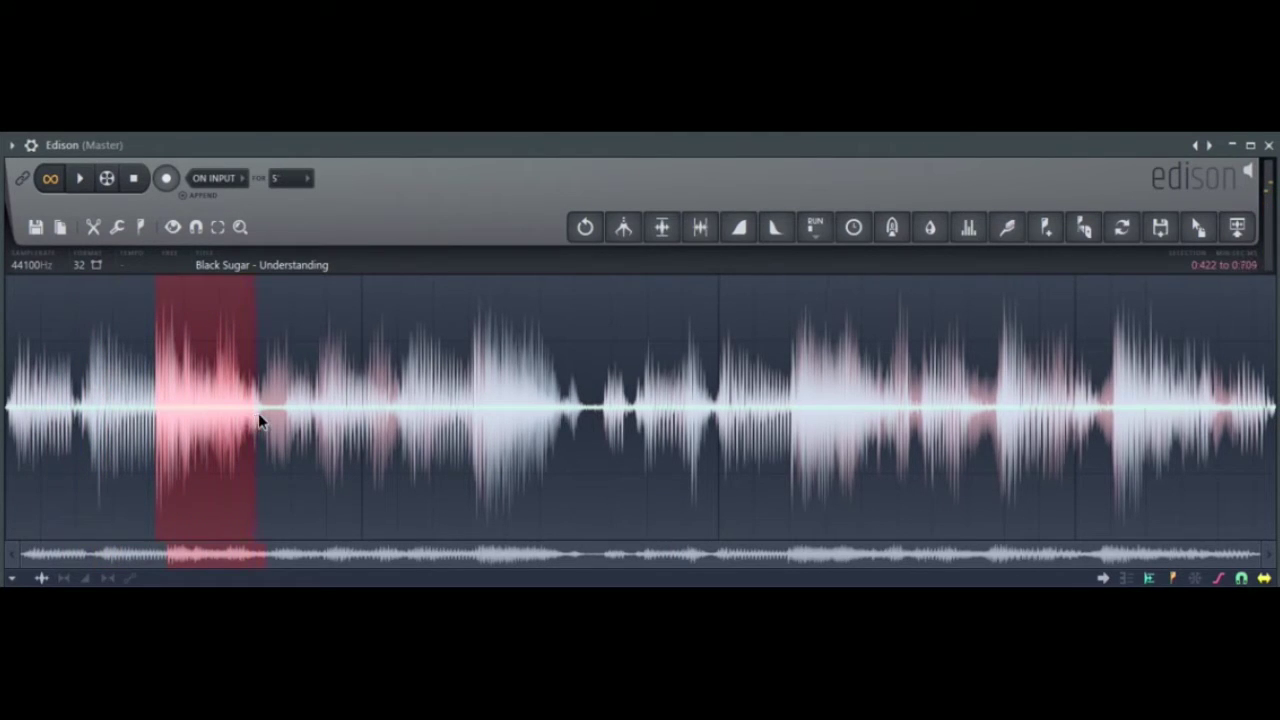
pyautogui.click(86, 182)
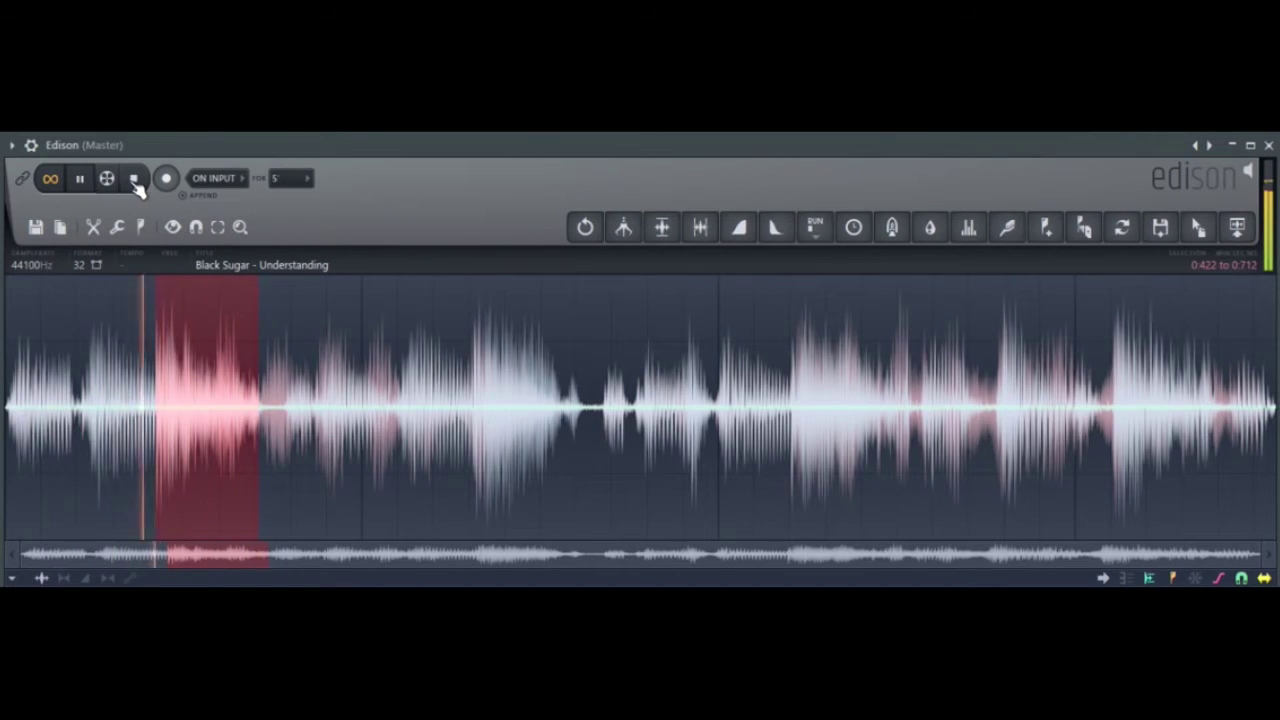
pyautogui.click(133, 180)
# - Mark and audition the opening chop from 0:000 to about 0:180
pyautogui.keyDown('shift'); pyautogui.click(80, 412); pyautogui.keyUp('shift')
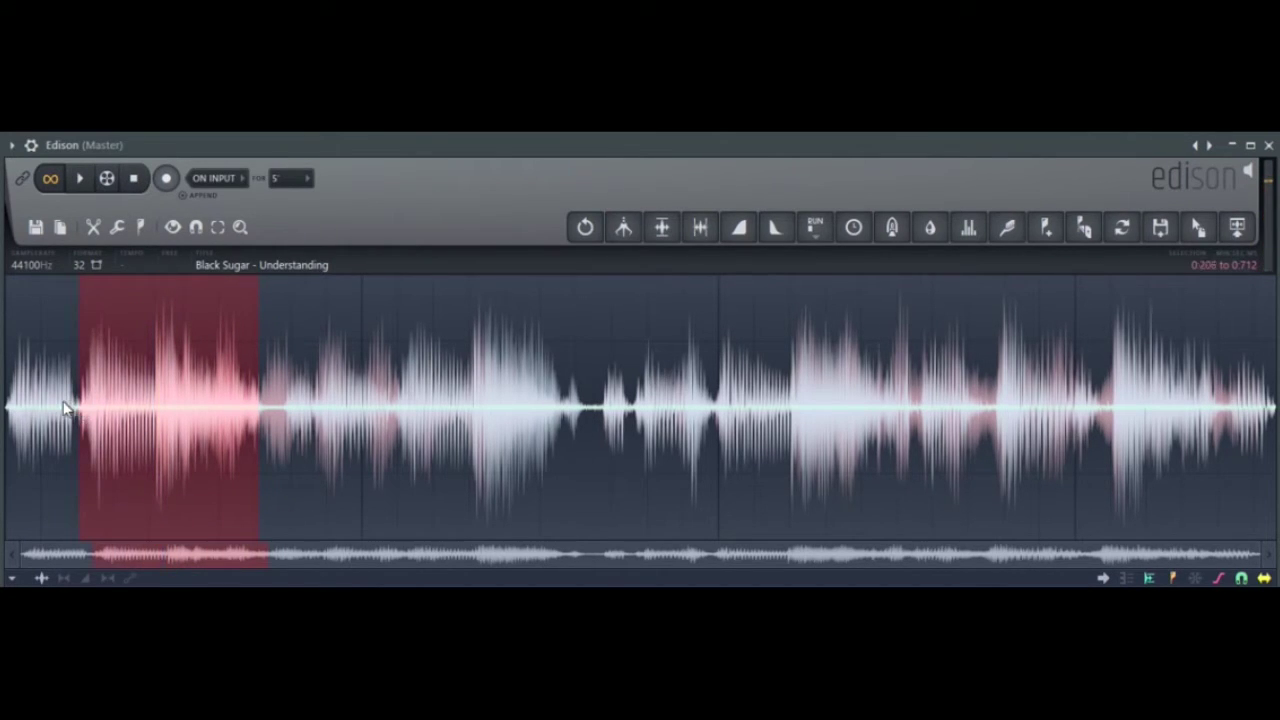
pyautogui.moveTo(78, 408); pyautogui.dragTo(3, 410)
pyautogui.click(81, 180)
pyautogui.click(81, 180)
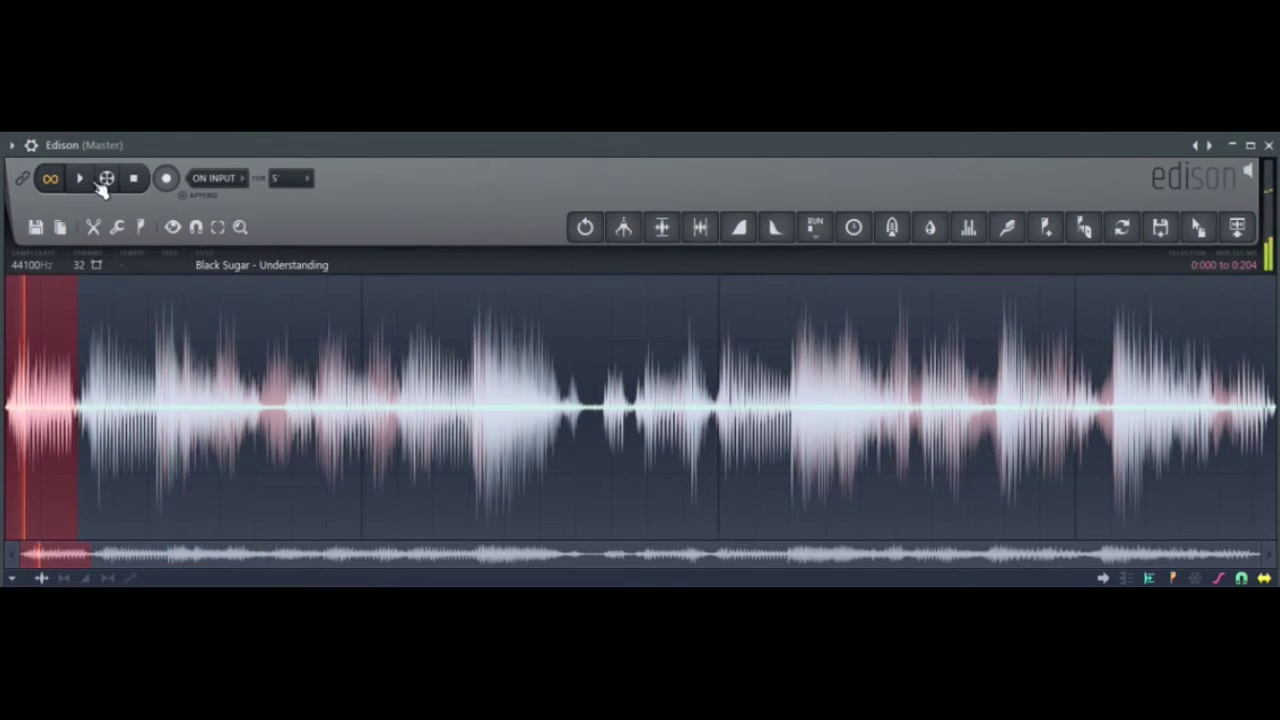
pyautogui.moveTo(71, 345); pyautogui.dragTo(11, 405)
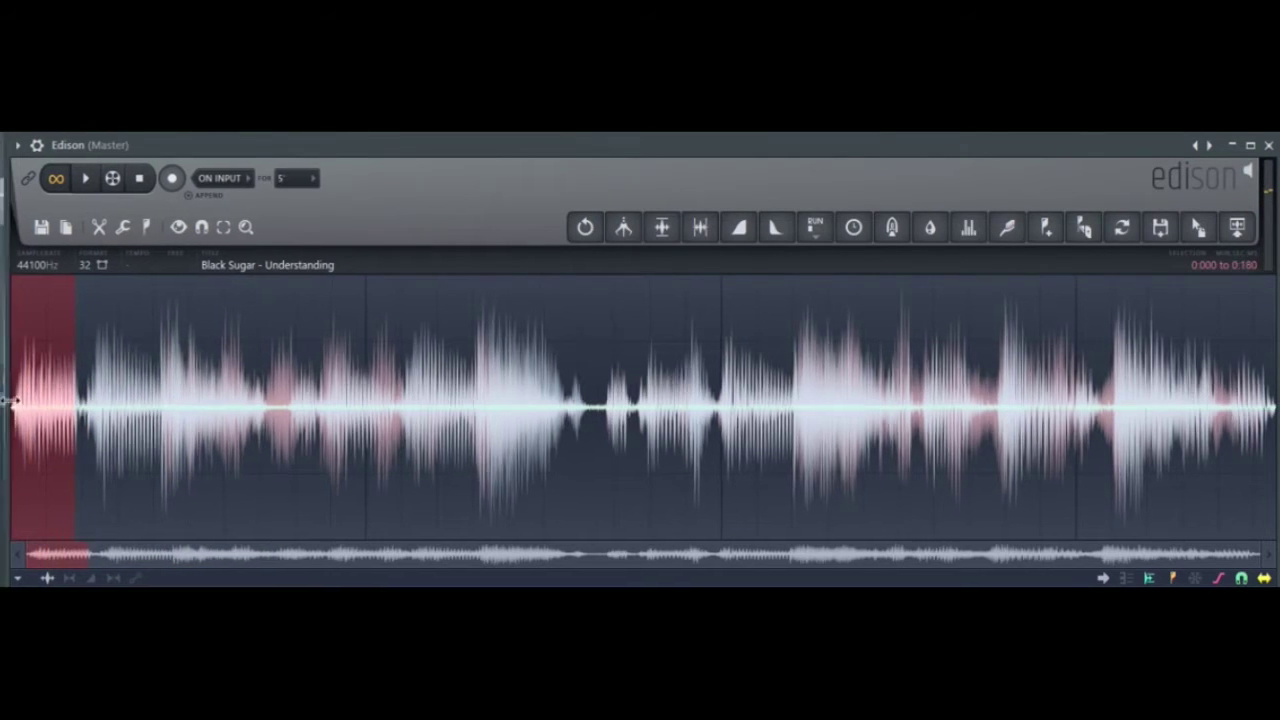
pyautogui.moveTo(8, 345); pyautogui.dragTo(5, 345)
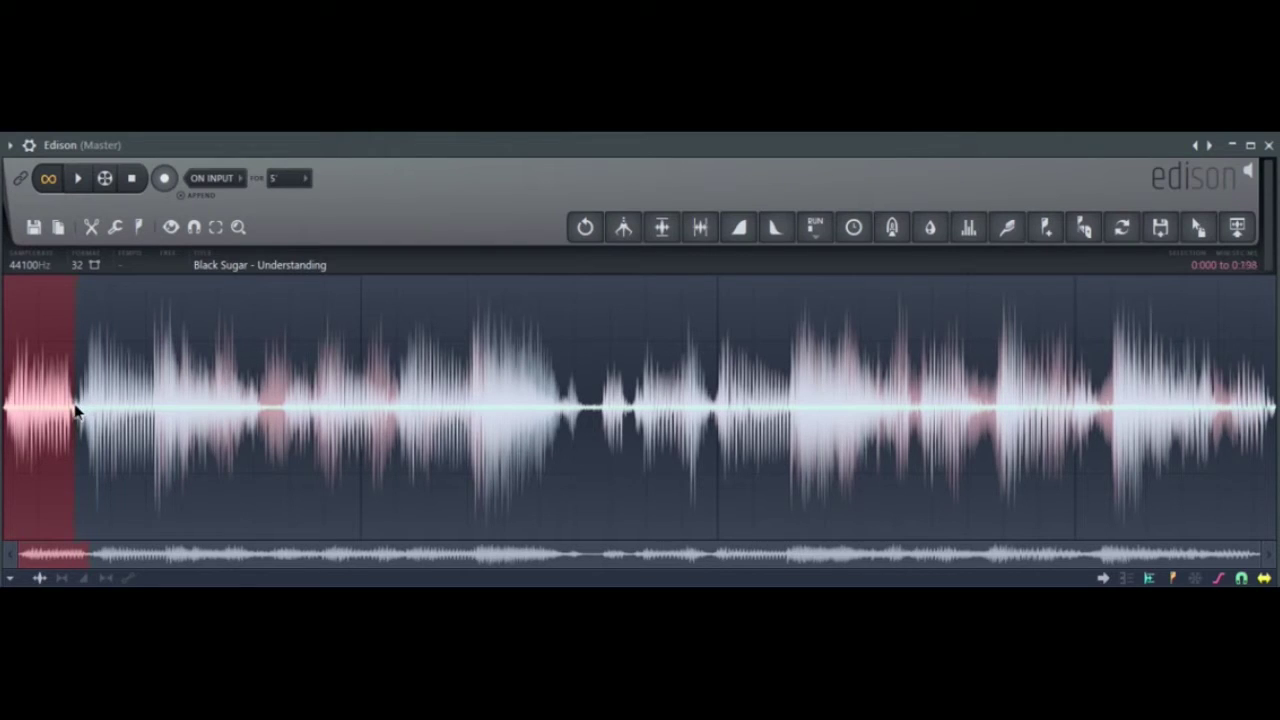
# - Add a marker named Hit 1 at the start of the first chop
pyautogui.click(139, 227)
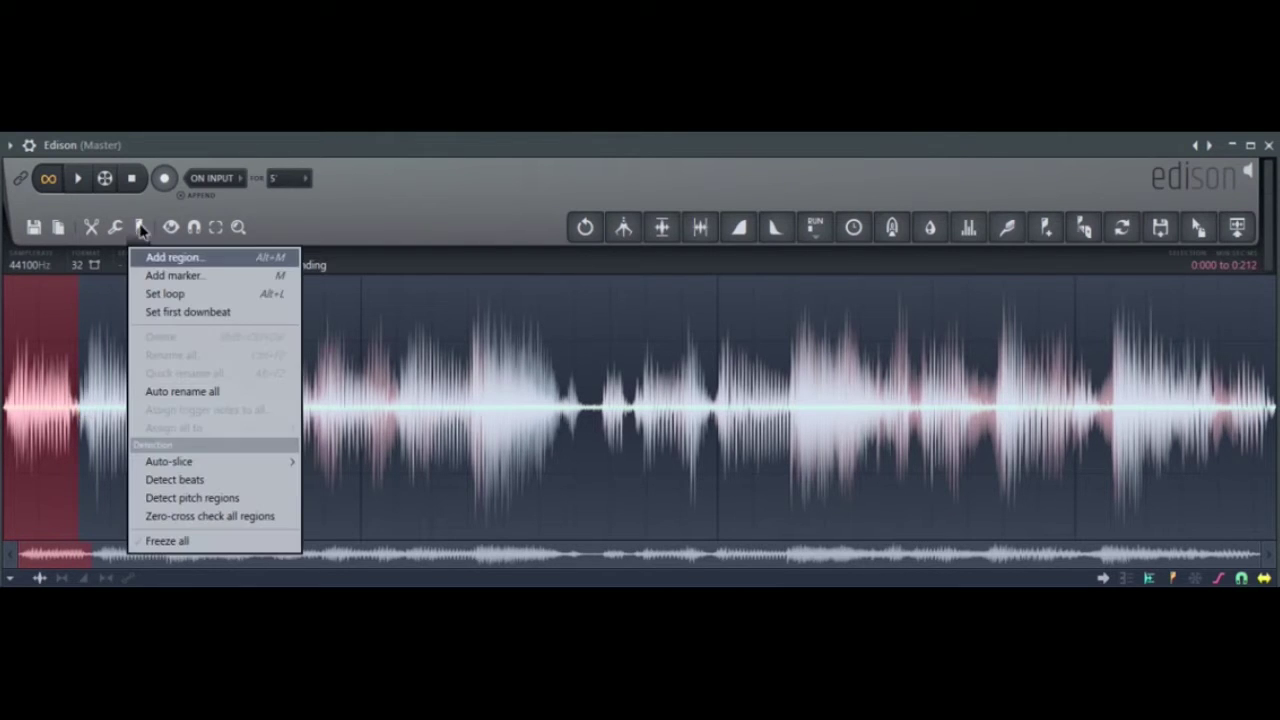
pyautogui.click(157, 280)
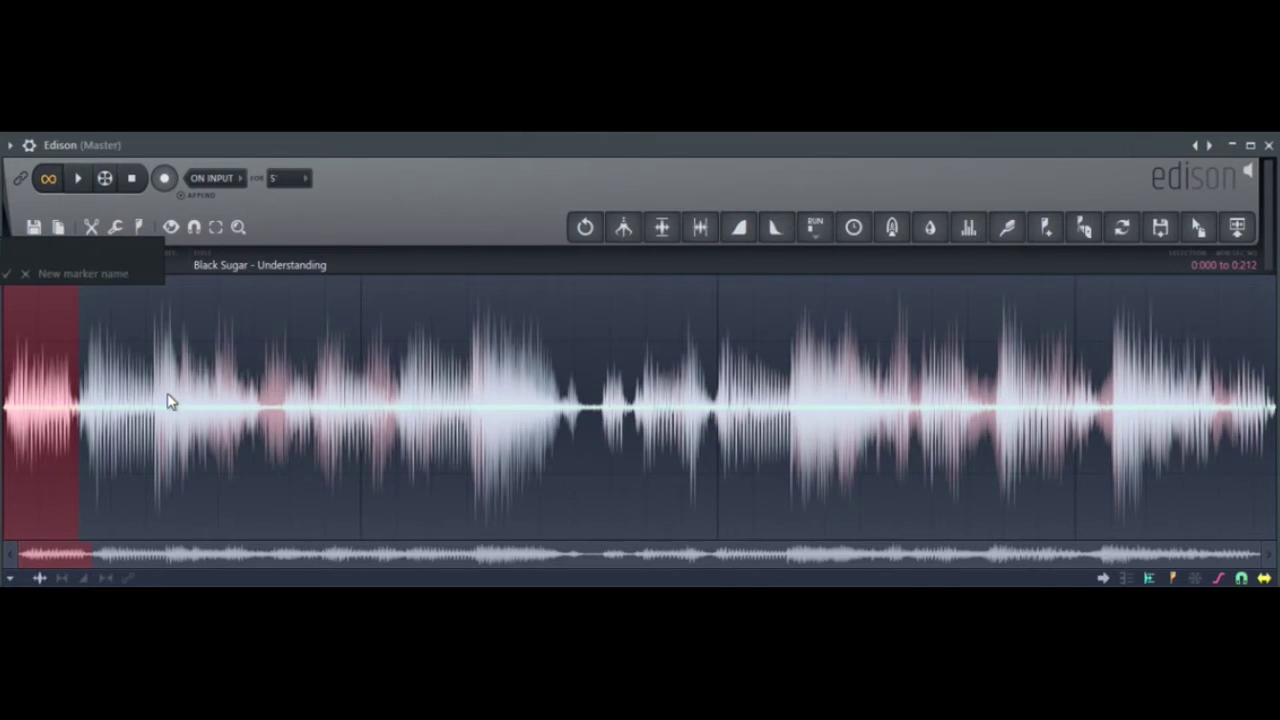
pyautogui.press('BackSpace')
pyautogui.press('BackSpace')
pyautogui.write('t 1')
pyautogui.press('Return')
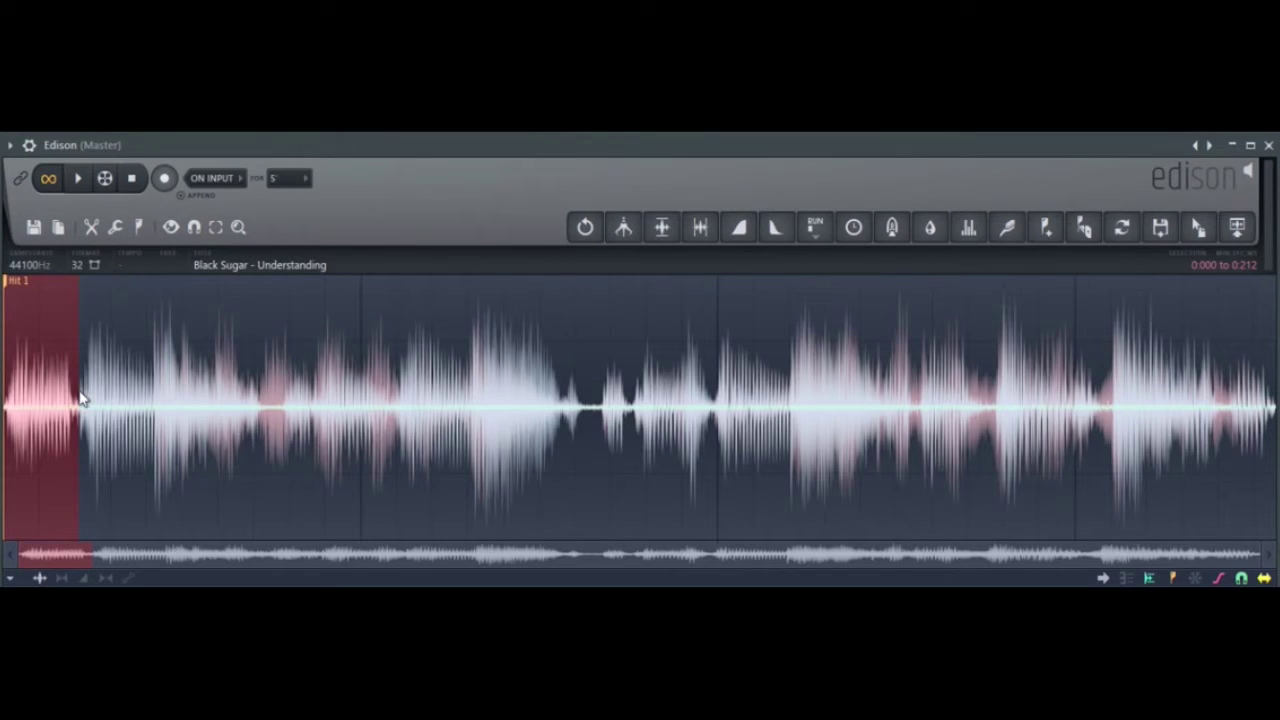
# - Tighten the chop selection and add a marker named Hit 2 at its start
pyautogui.moveTo(83, 404); pyautogui.dragTo(152, 410)
pyautogui.click(138, 227)
pyautogui.click(173, 278)
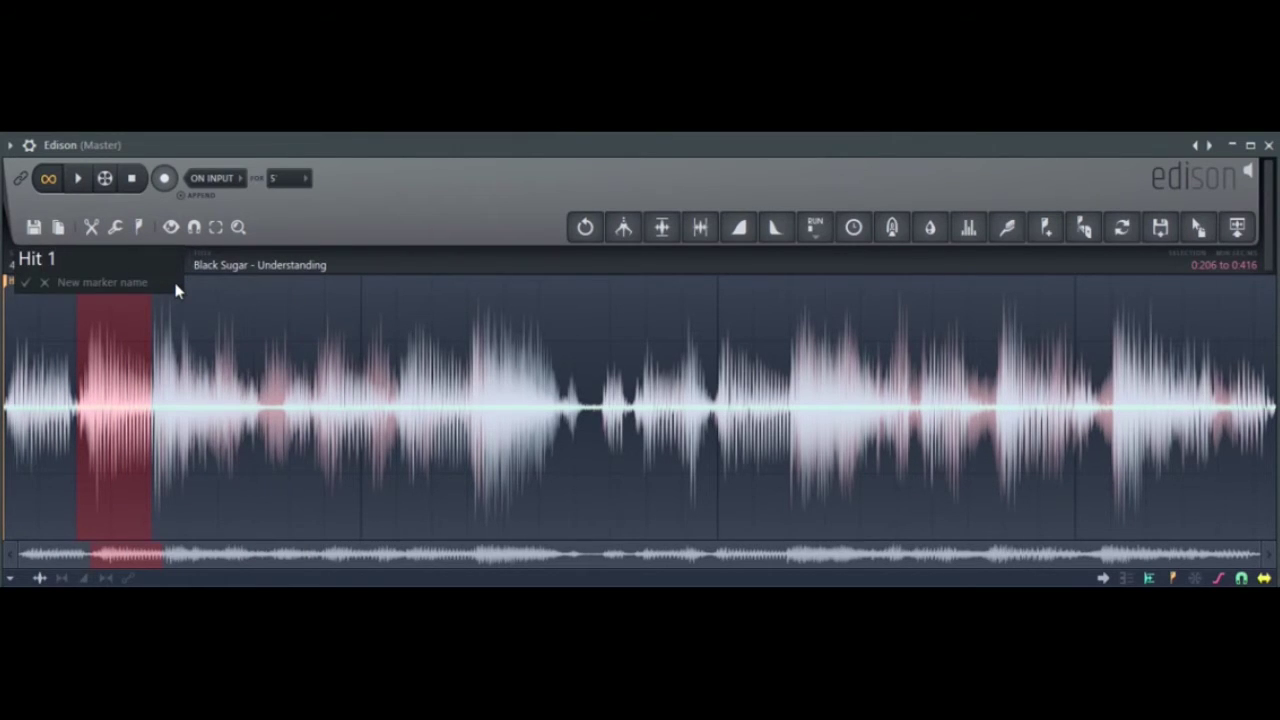
pyautogui.write('Hit 2')
pyautogui.press('Return')
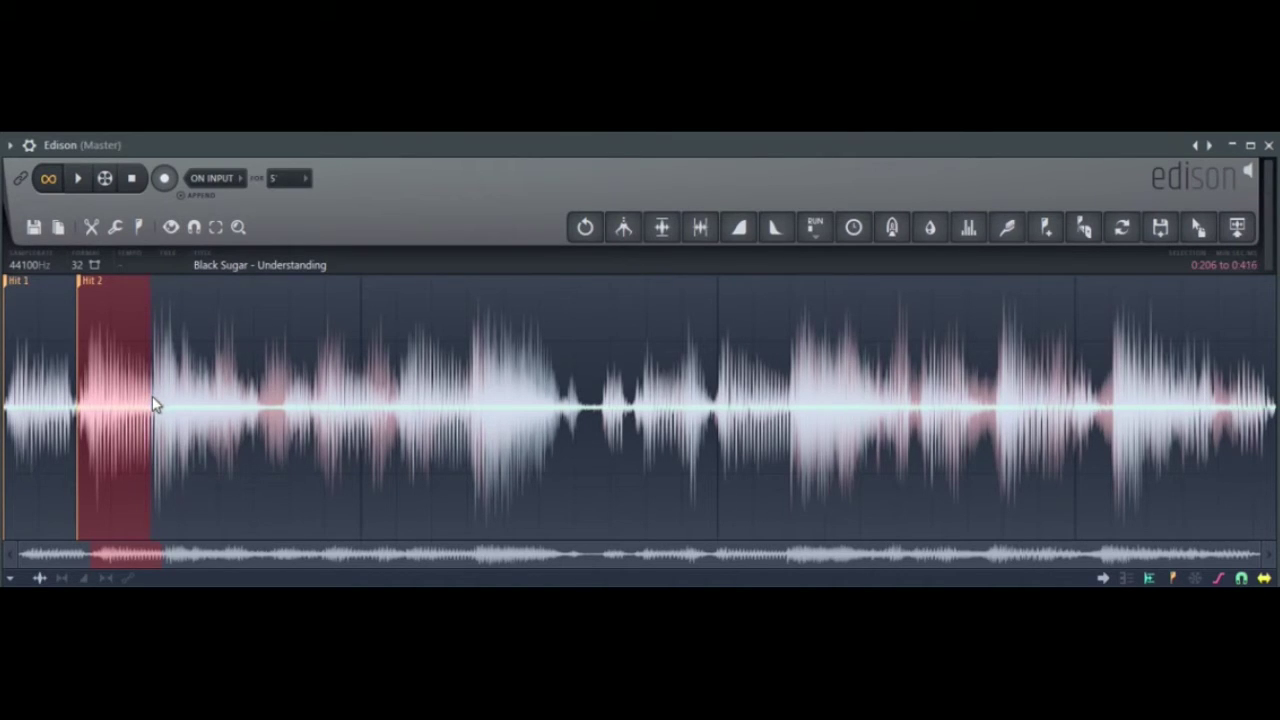
# - Select and audition the next chop, then add a marker named Hit 3 at its start
pyautogui.moveTo(152, 397); pyautogui.dragTo(252, 418)
pyautogui.press('space')
pyautogui.click(138, 227)
pyautogui.click(192, 272)
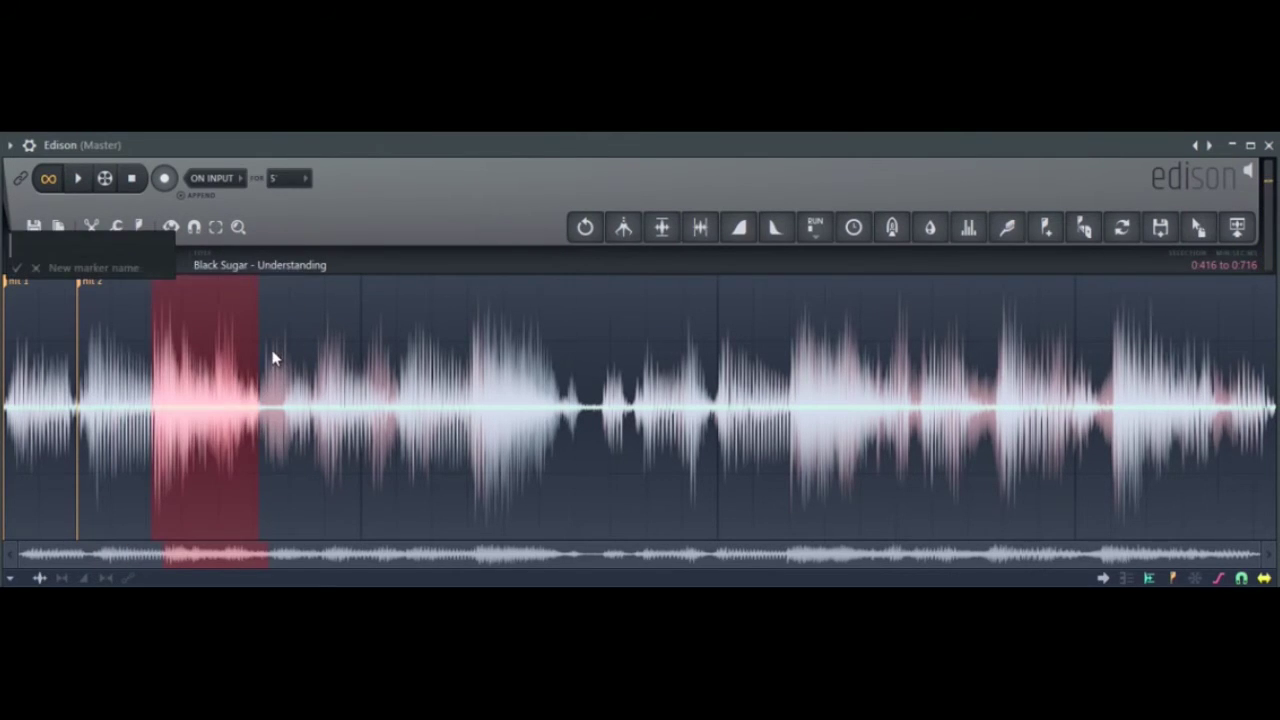
pyautogui.write('Hit 3')
pyautogui.press('Return')
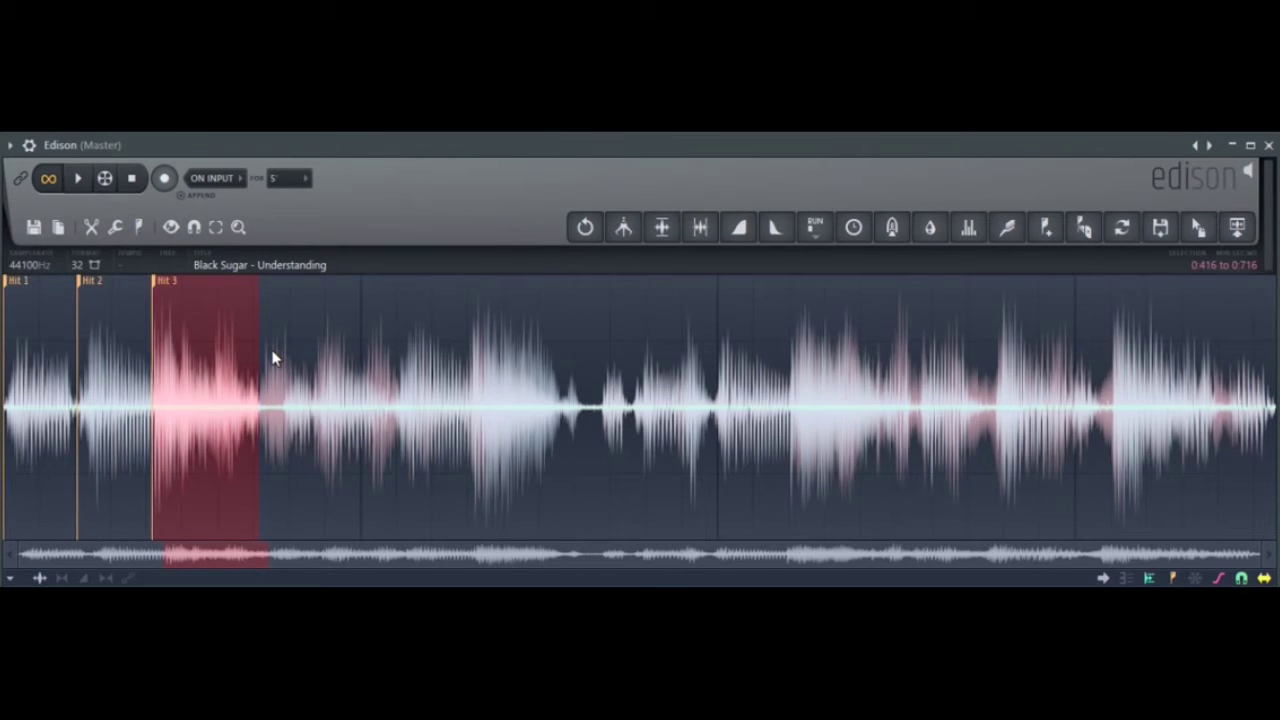
pyautogui.moveTo(262, 377); pyautogui.dragTo(320, 390)
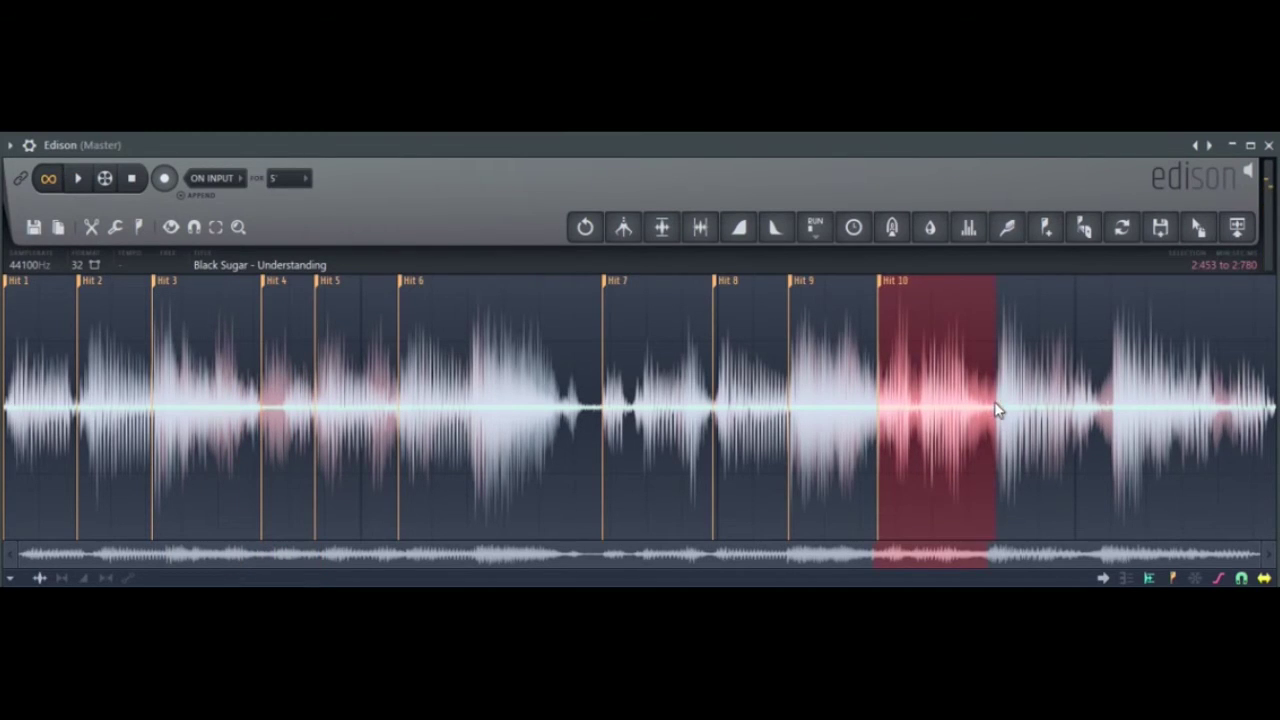
# - Select the chop after Hit 10 and add a marker named Hit 11
pyautogui.moveTo(997, 409); pyautogui.dragTo(1096, 427)
pyautogui.click(139, 227)
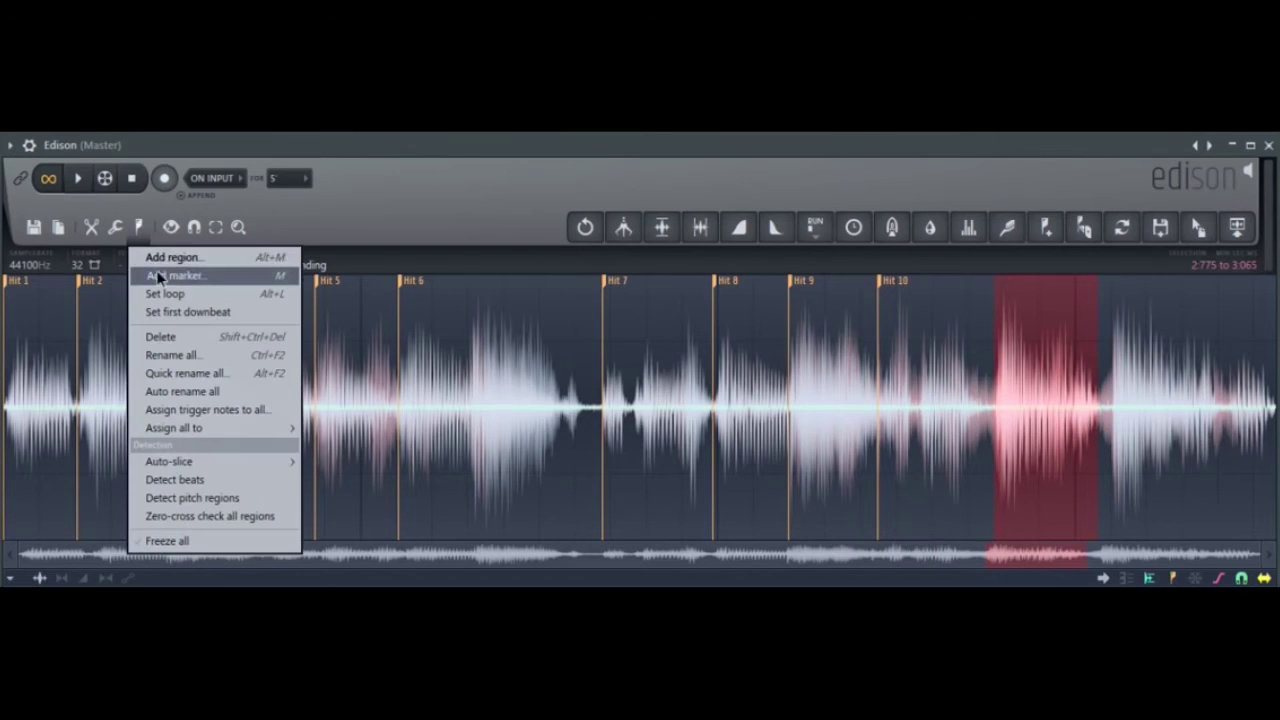
pyautogui.click(157, 276)
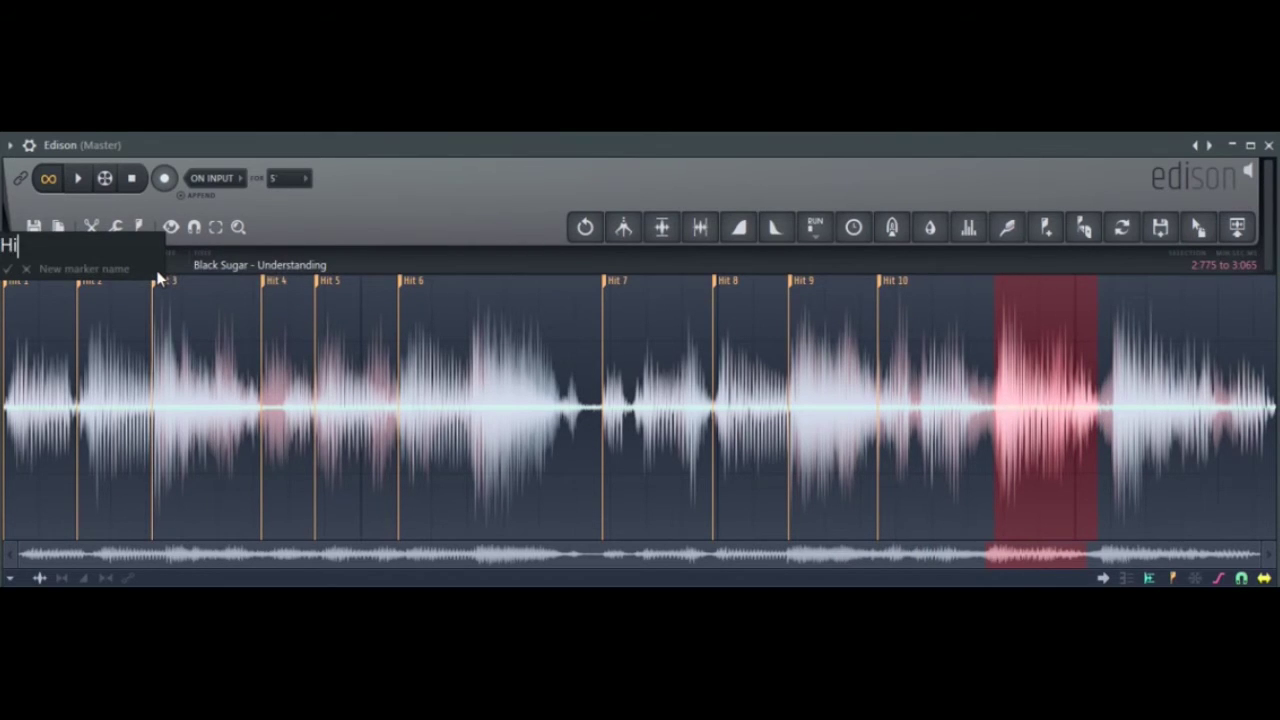
pyautogui.write('Hit 11')
pyautogui.press('Return')
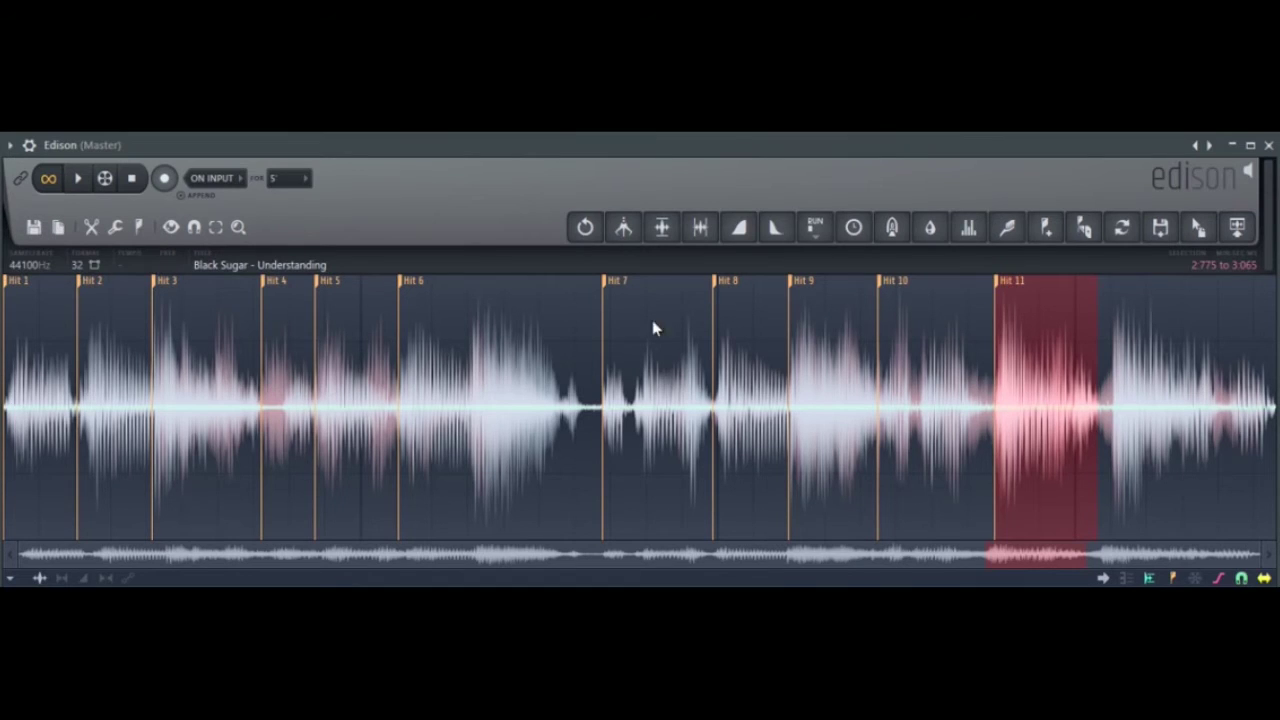
# - Select and audition the final chop to the sample's end, then mark it Hit 12
pyautogui.moveTo(1099, 412); pyautogui.dragTo(1275, 420)
pyautogui.press('space')
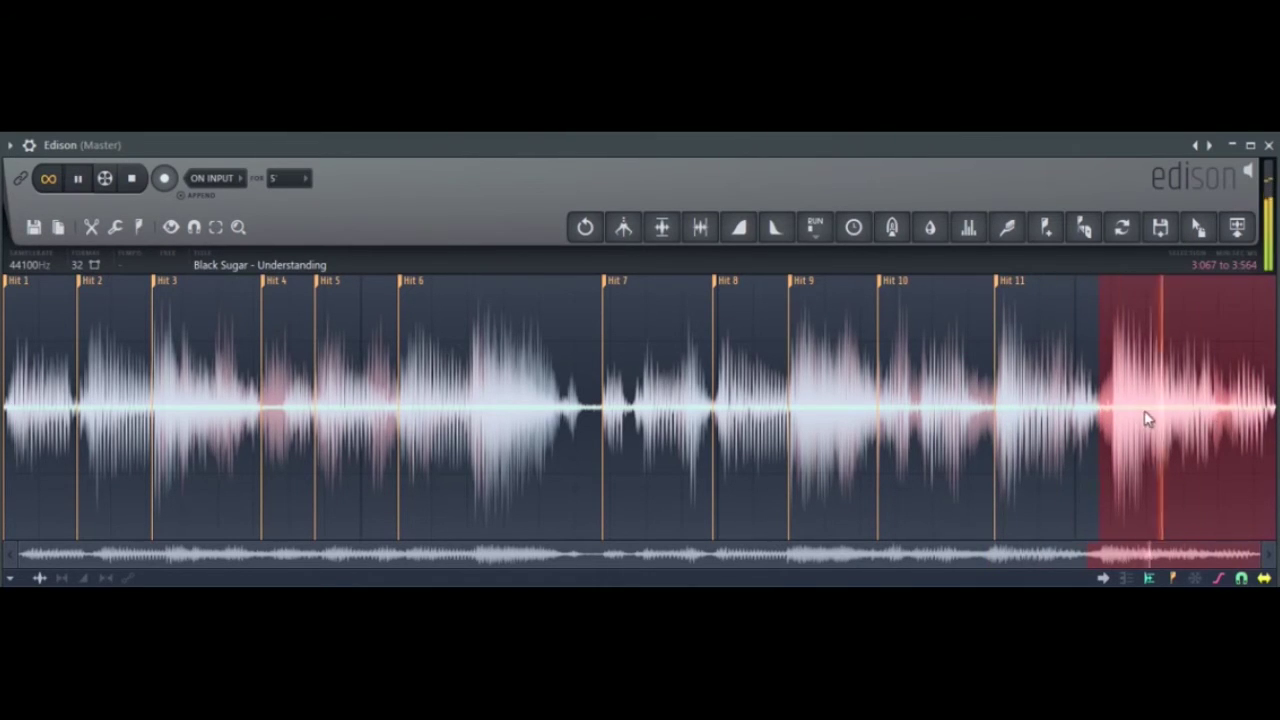
pyautogui.press('space')
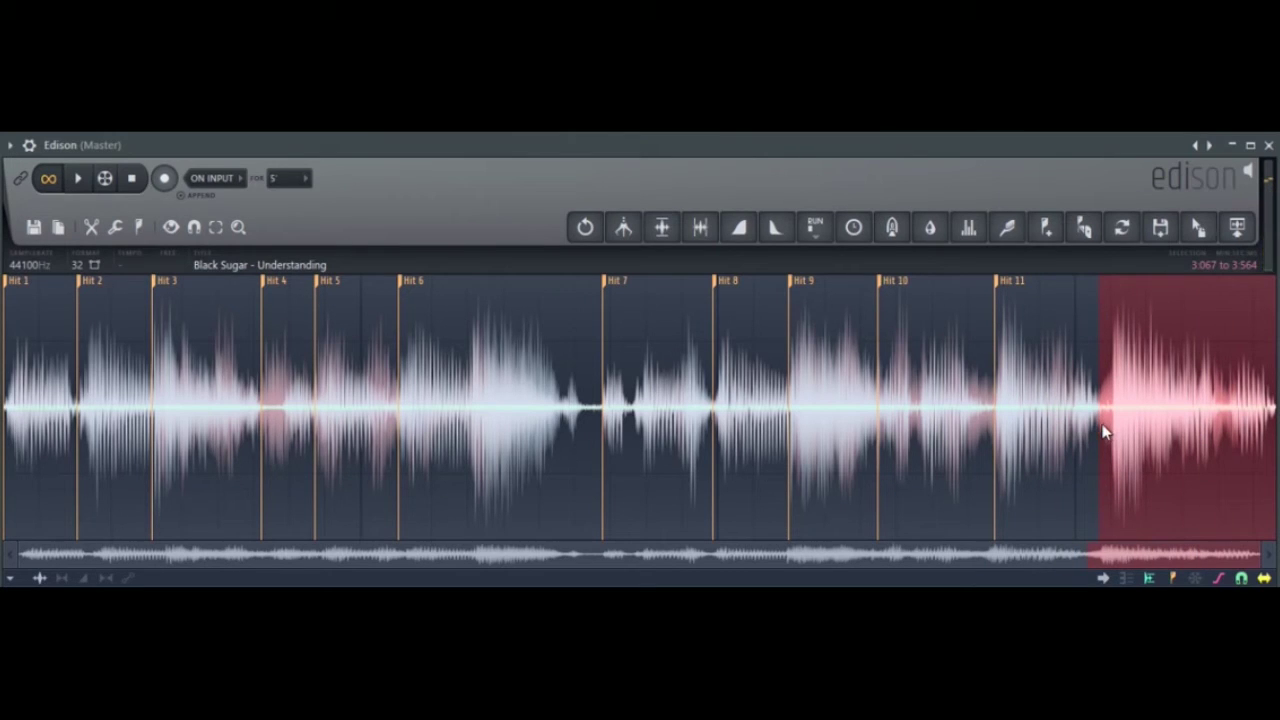
pyautogui.click(138, 226)
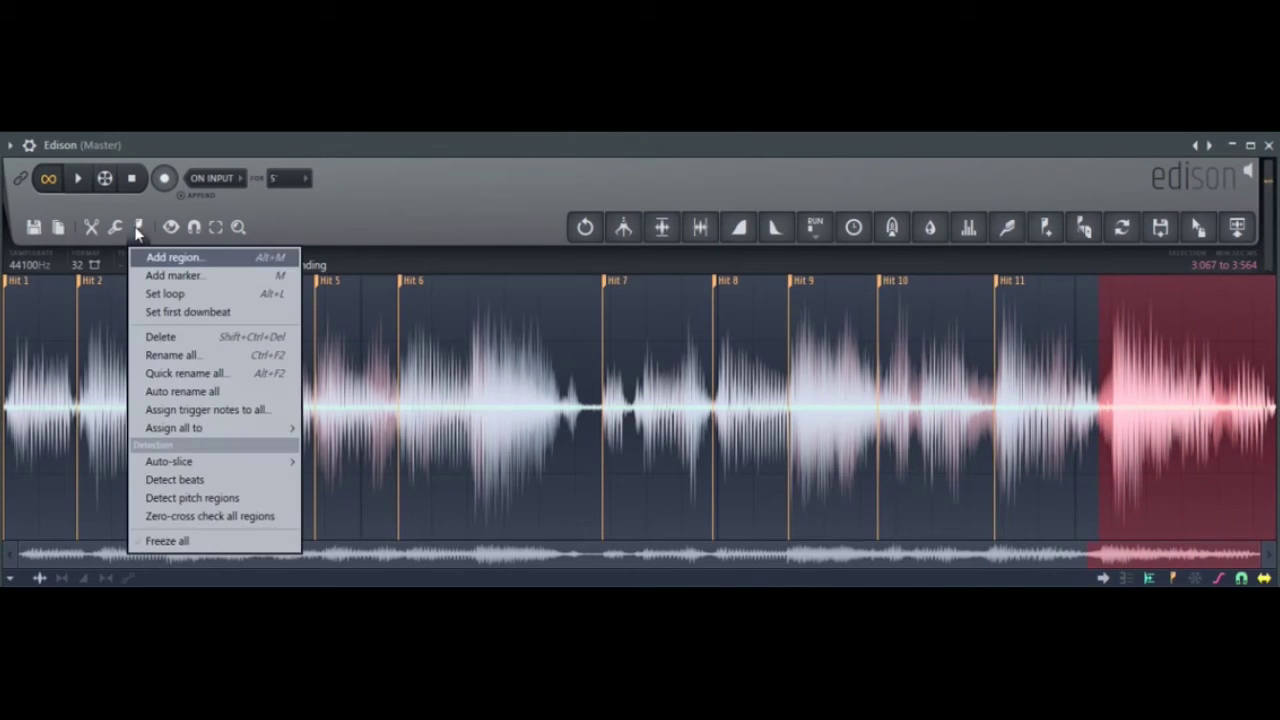
pyautogui.click(166, 274)
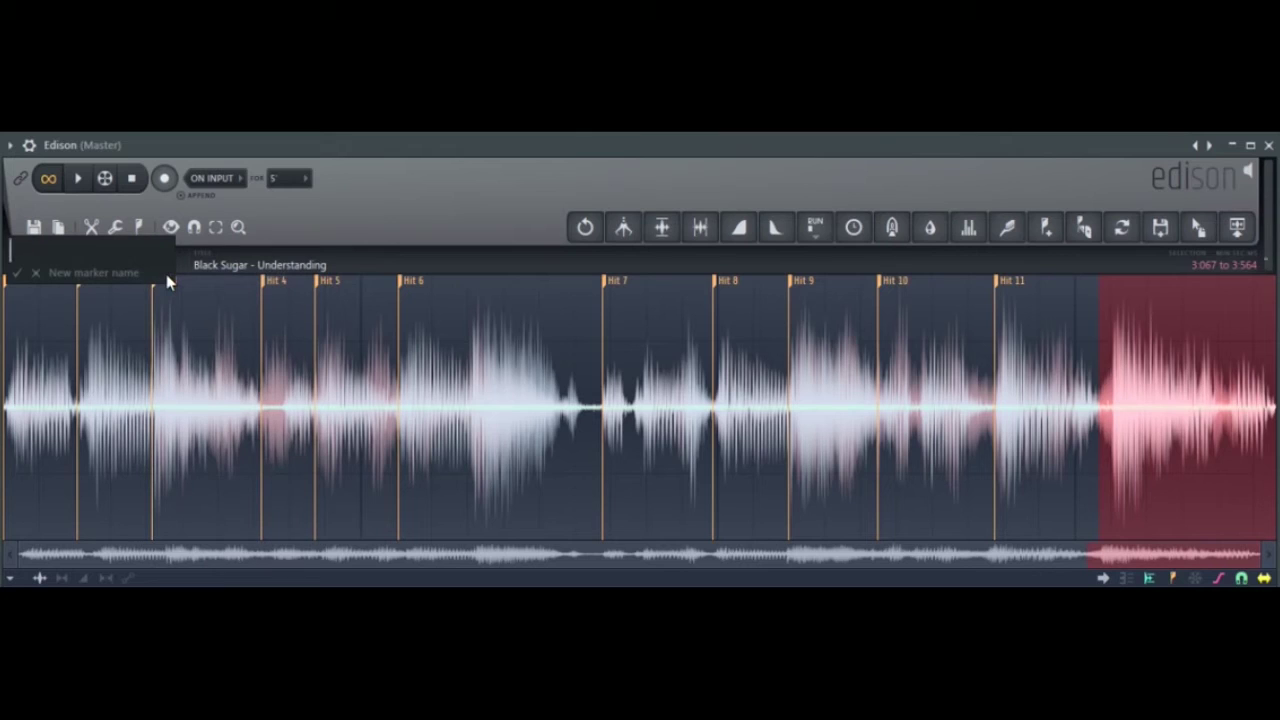
pyautogui.write('Hit 12')
pyautogui.press('Return')
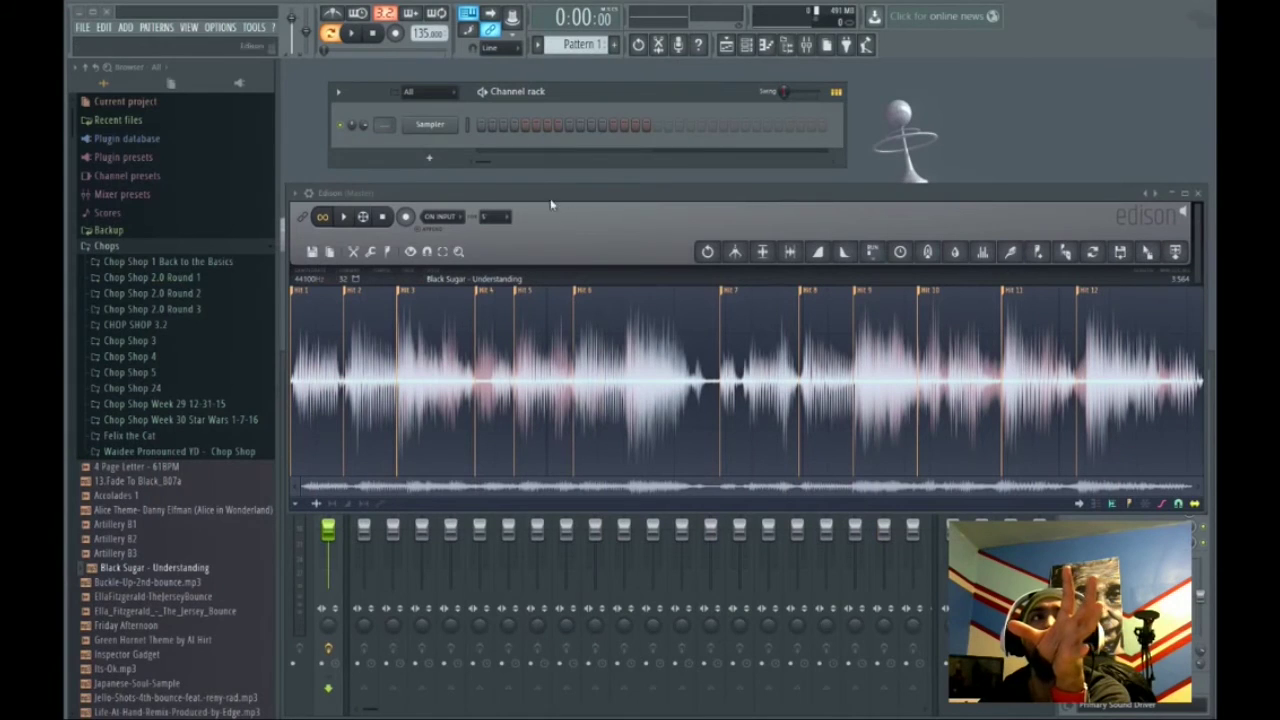
# - Replace the channel rack's Sampler channel with a Slicex instrument
pyautogui.rightClick(431, 127)
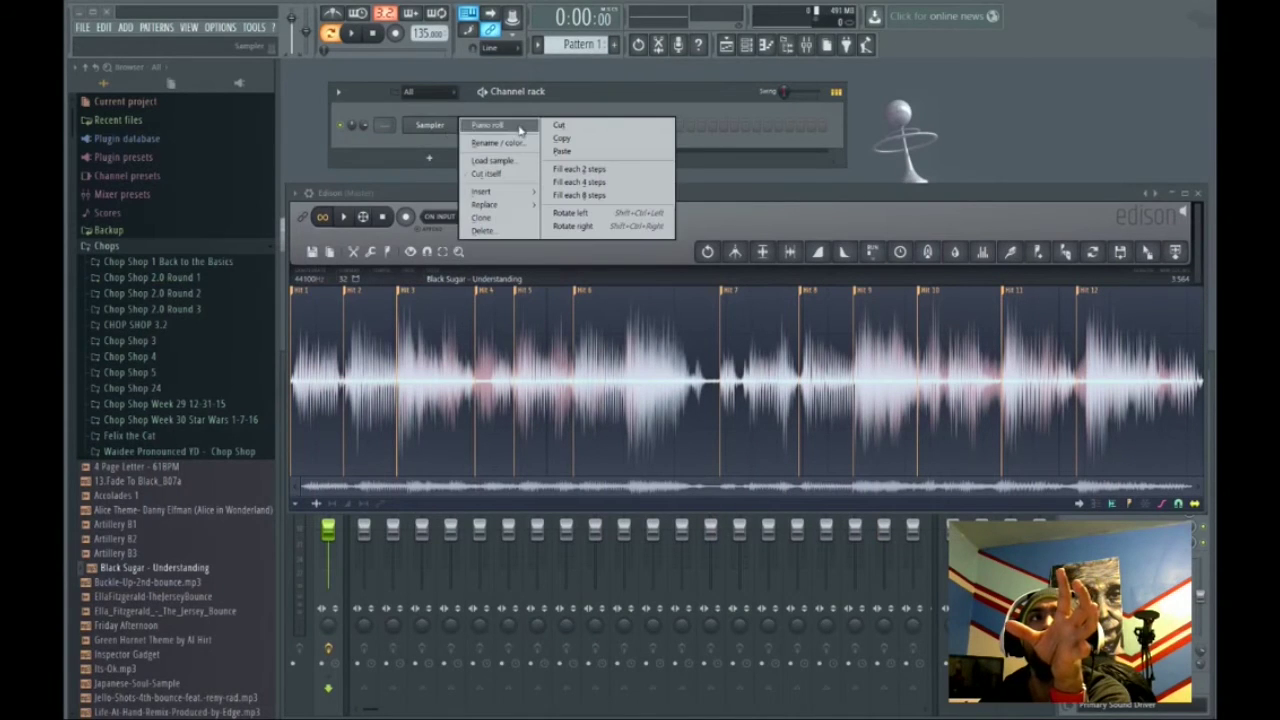
pyautogui.press('Escape')
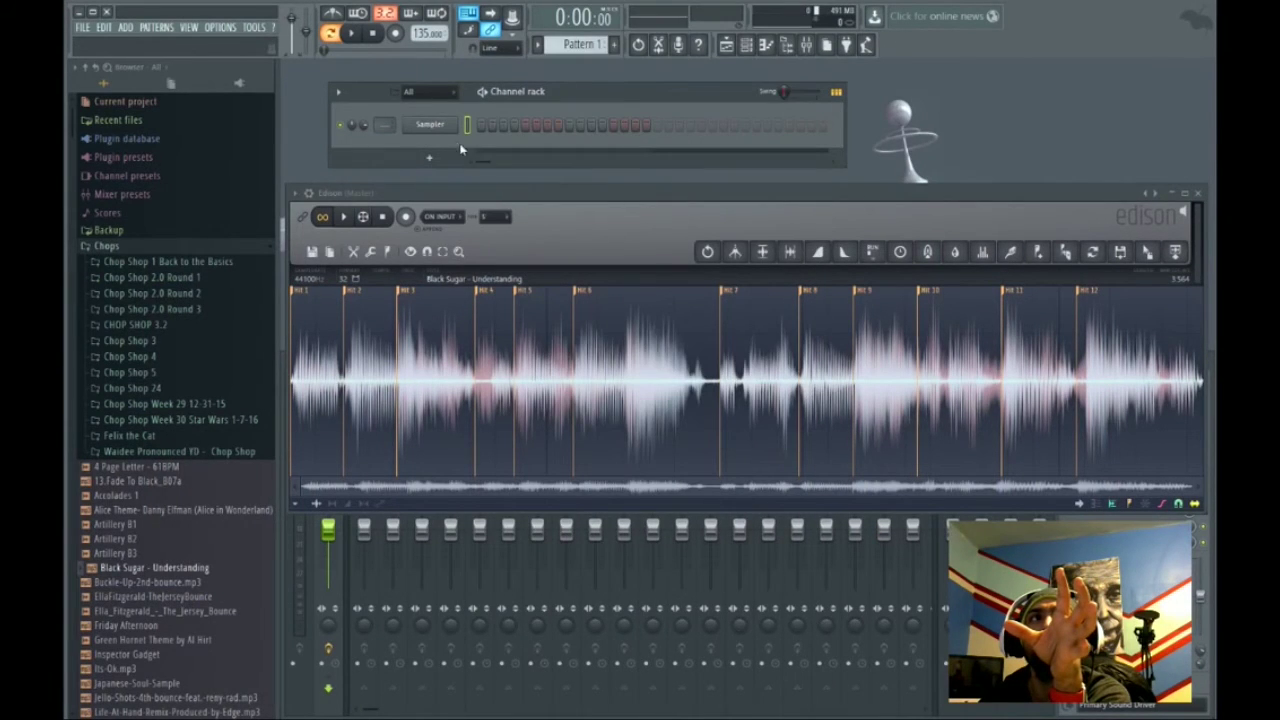
pyautogui.rightClick(440, 123)
pyautogui.moveTo(486, 204)
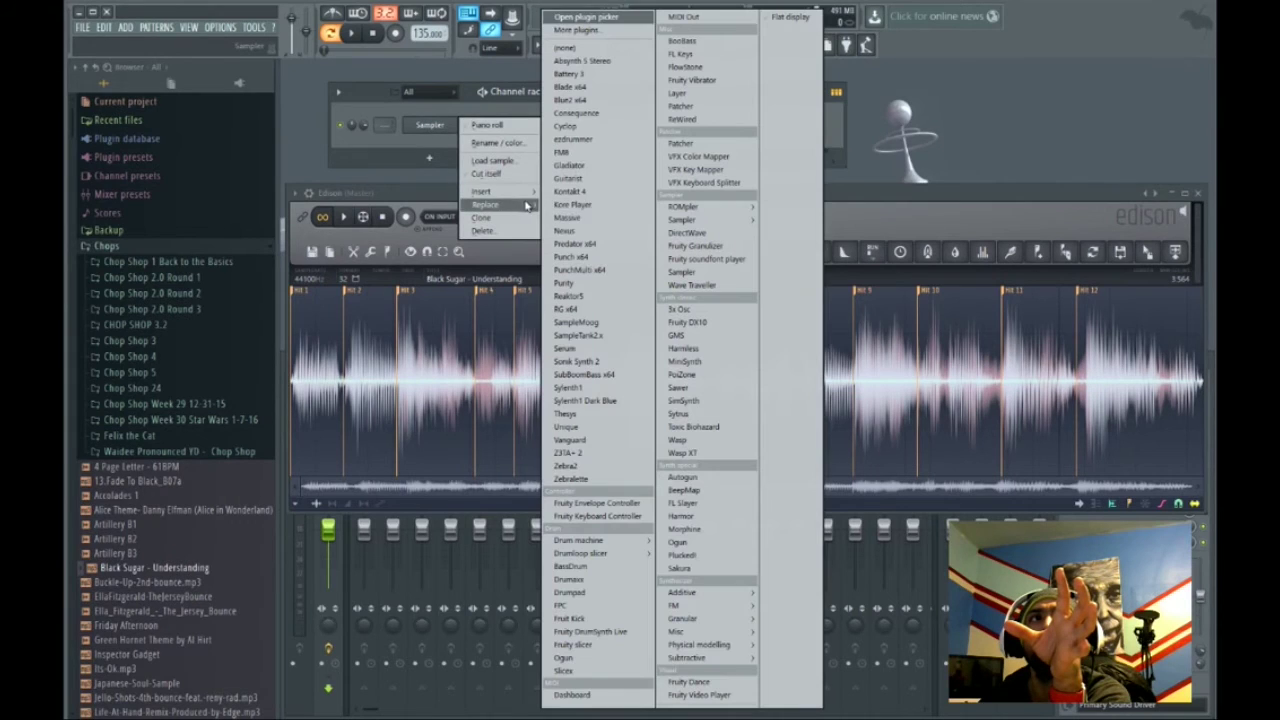
pyautogui.click(568, 671)
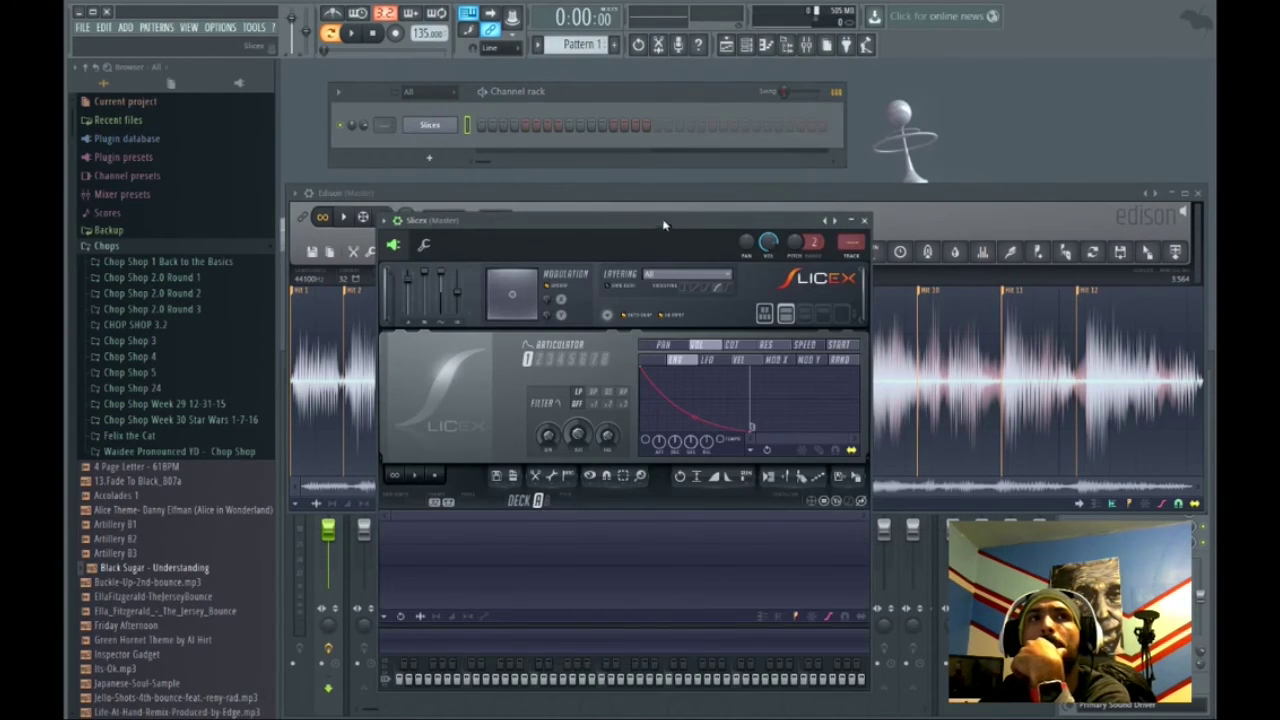
# - Compact and reposition the Slicex window, then bring Edison back in front
pyautogui.moveTo(663, 225); pyautogui.dragTo(705, 146)
pyautogui.click(438, 140)
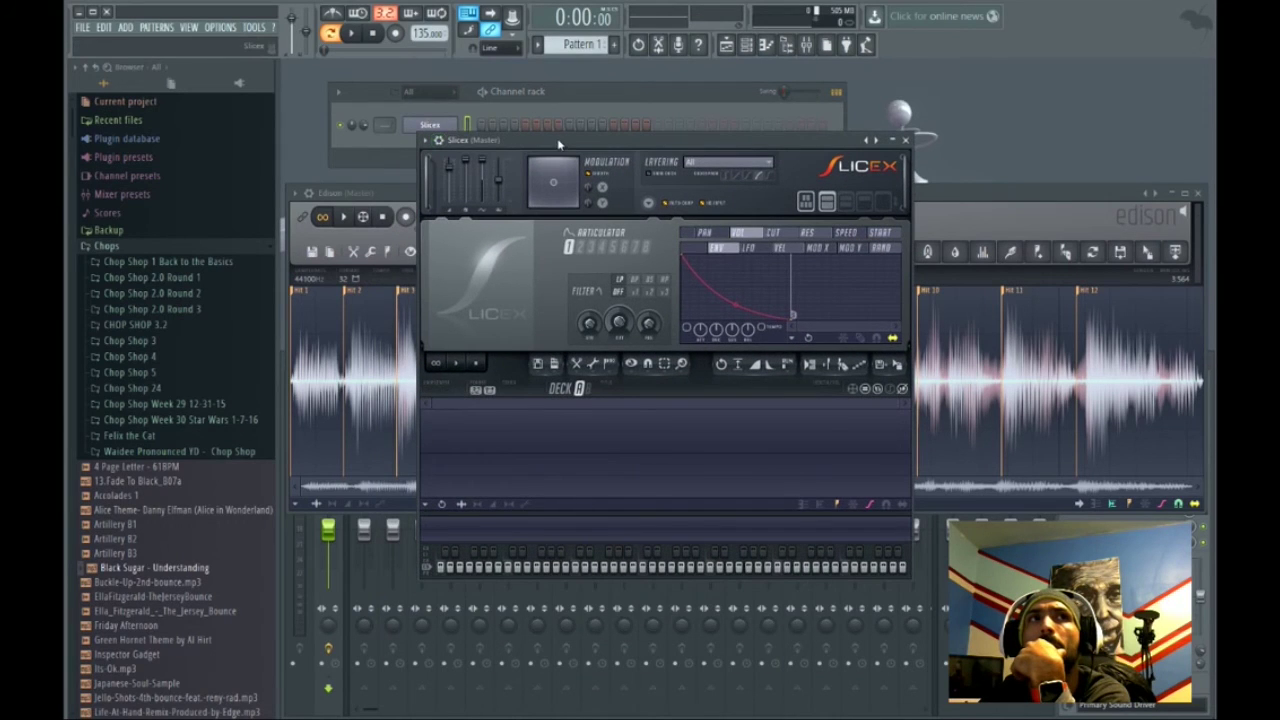
pyautogui.moveTo(559, 144); pyautogui.dragTo(455, 80)
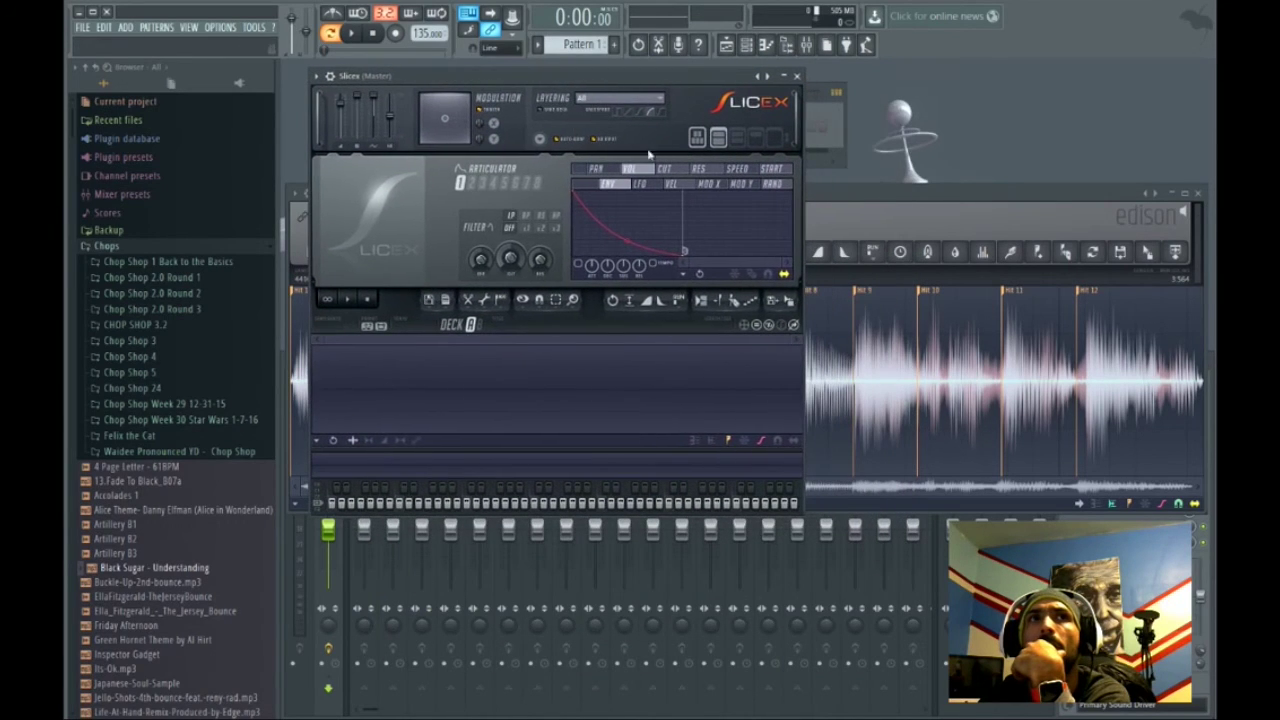
pyautogui.click(828, 202)
# - Select the whole marked sample in Edison and drag it into Slicex to create the twelve Hit slices
pyautogui.moveTo(828, 202); pyautogui.dragTo(823, 271)
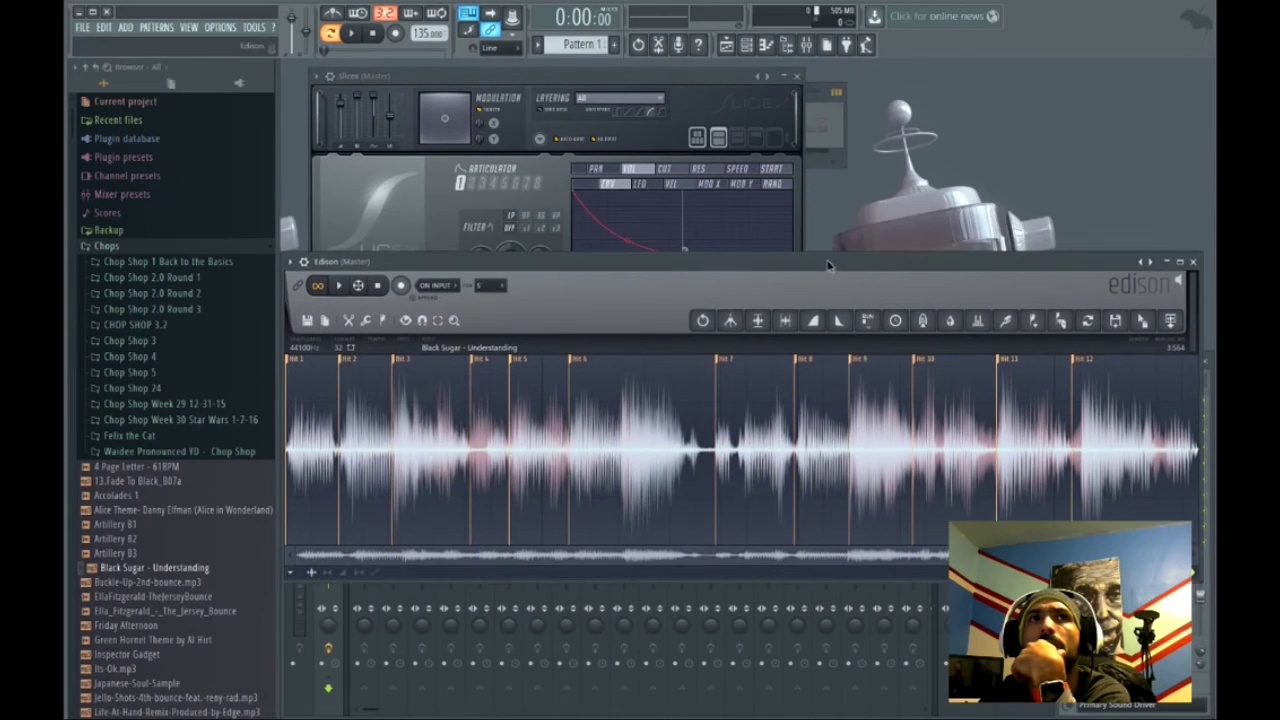
pyautogui.click(293, 369)
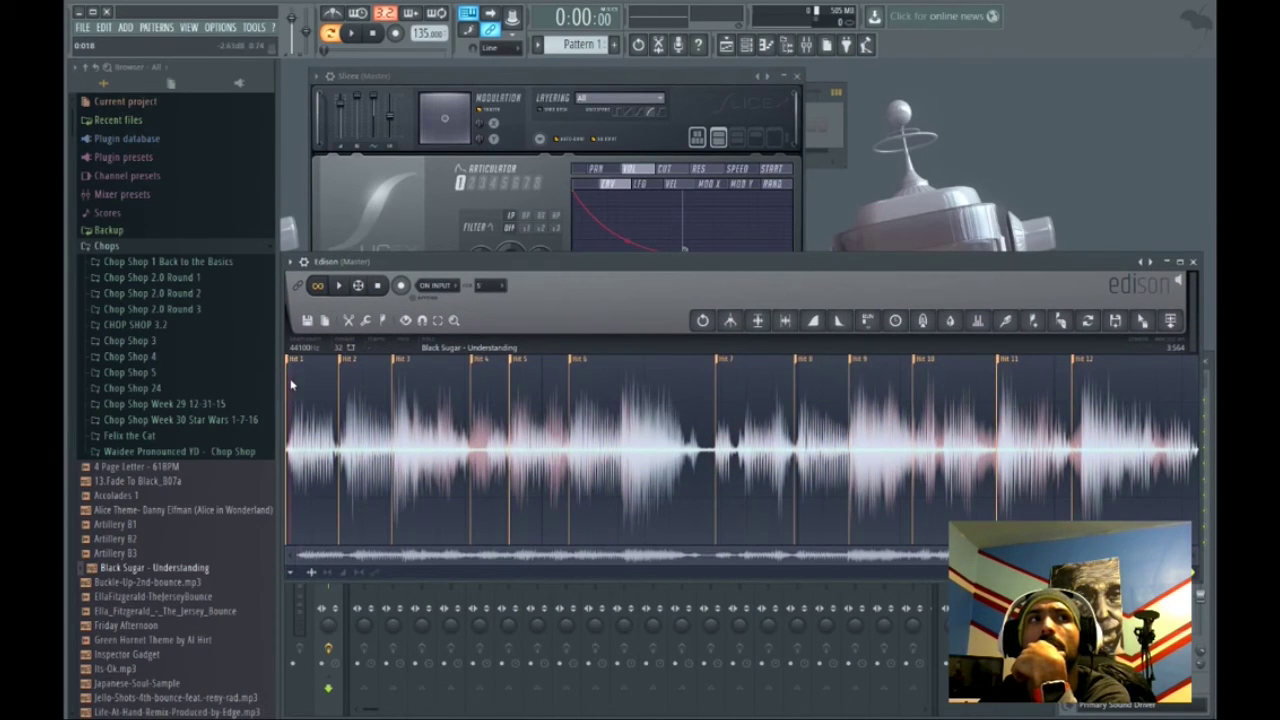
pyautogui.moveTo(291, 381); pyautogui.dragTo(1133, 445)
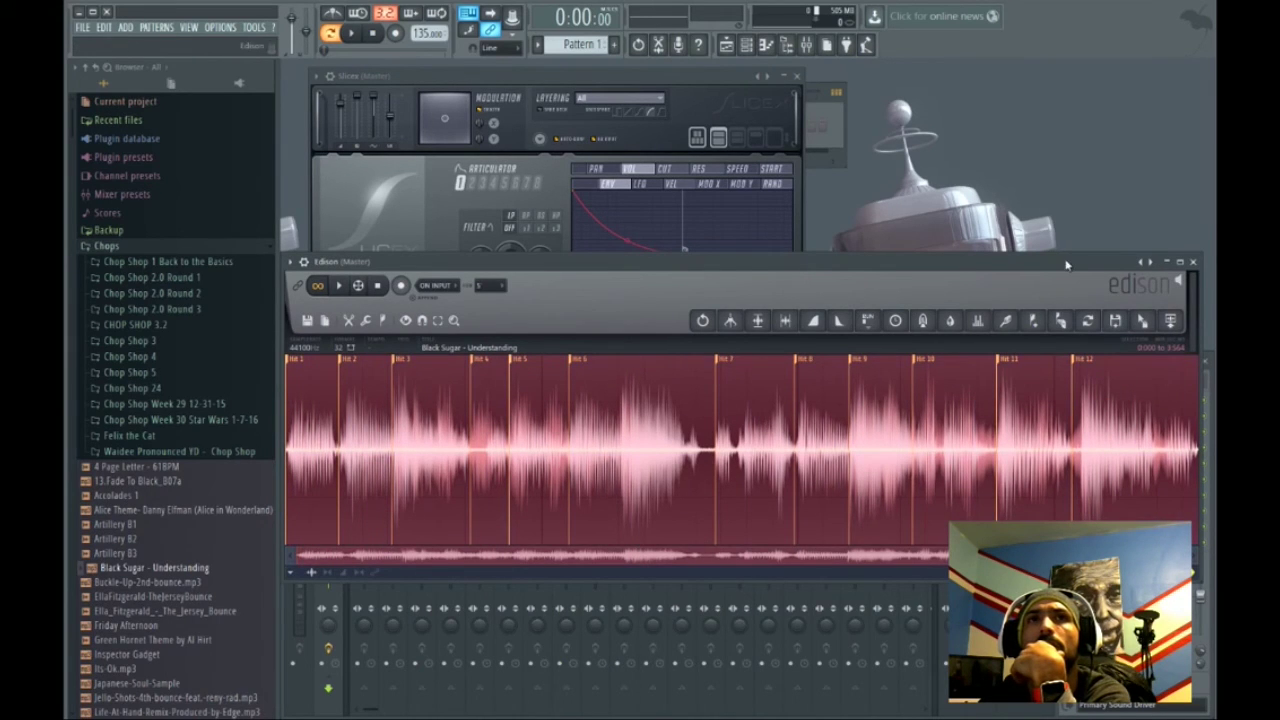
pyautogui.moveTo(1068, 262); pyautogui.dragTo(1067, 407)
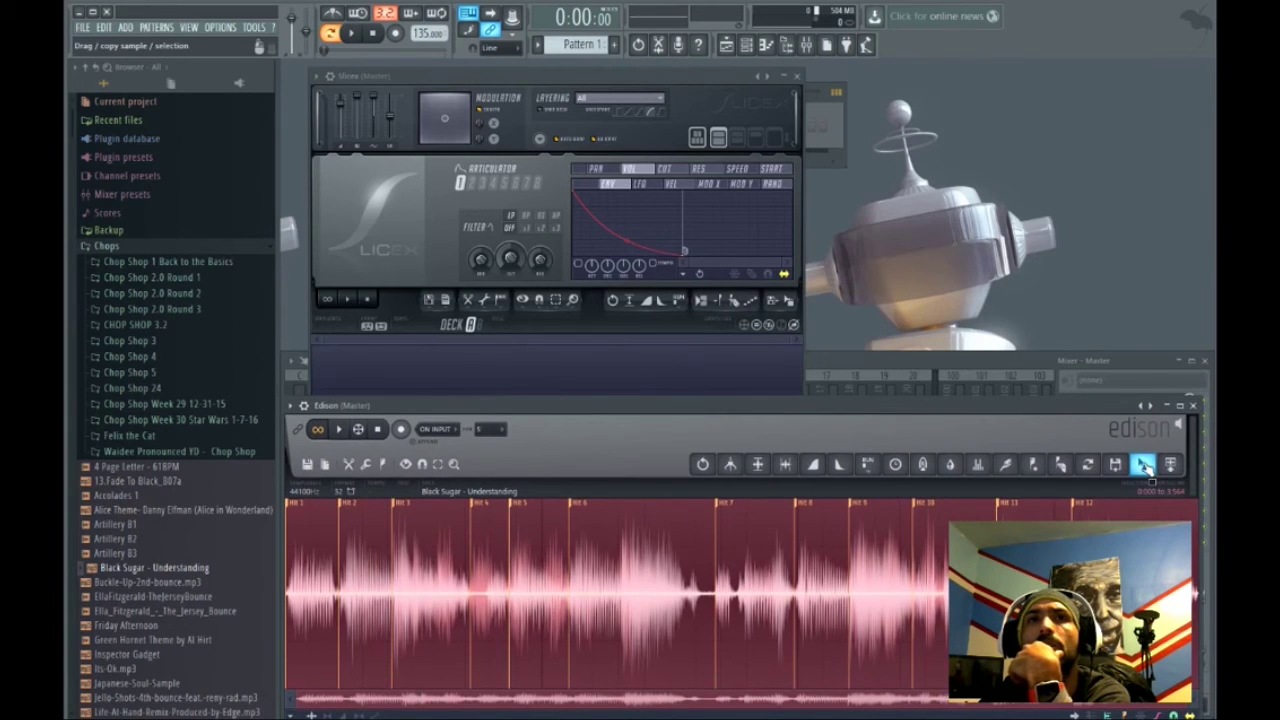
pyautogui.moveTo(1143, 465); pyautogui.dragTo(610, 418)
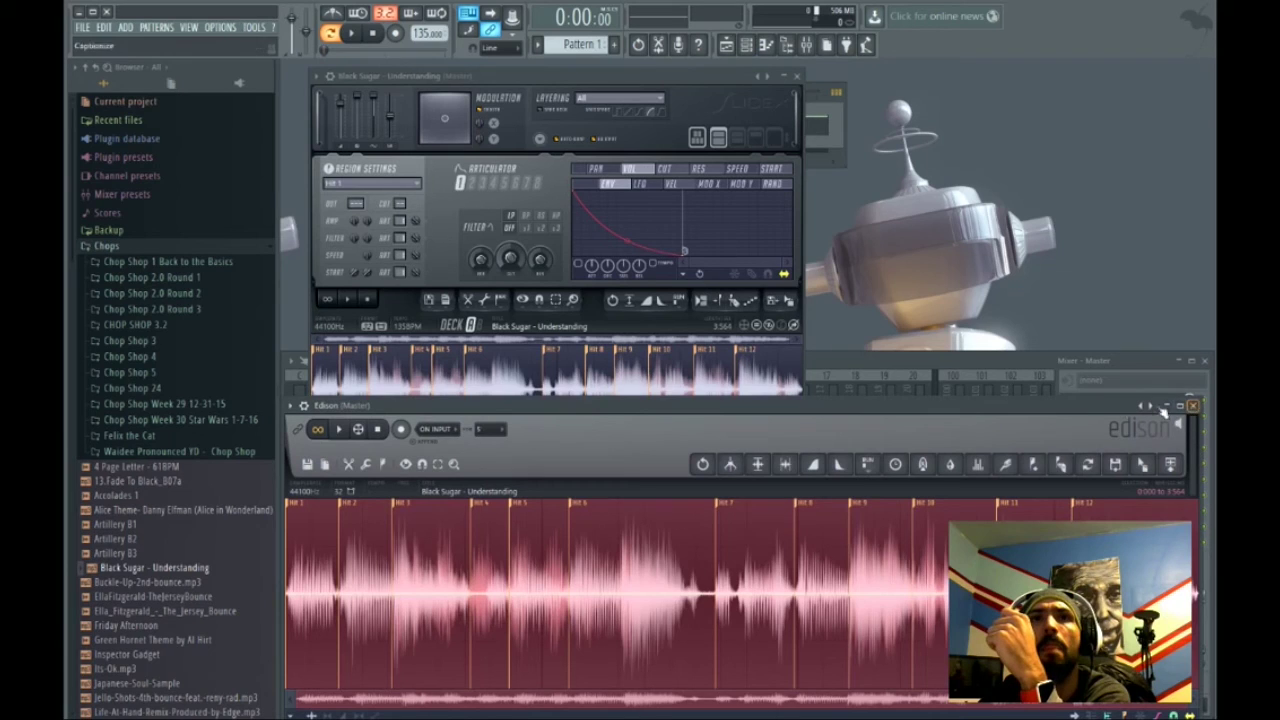
pyautogui.click(696, 77)
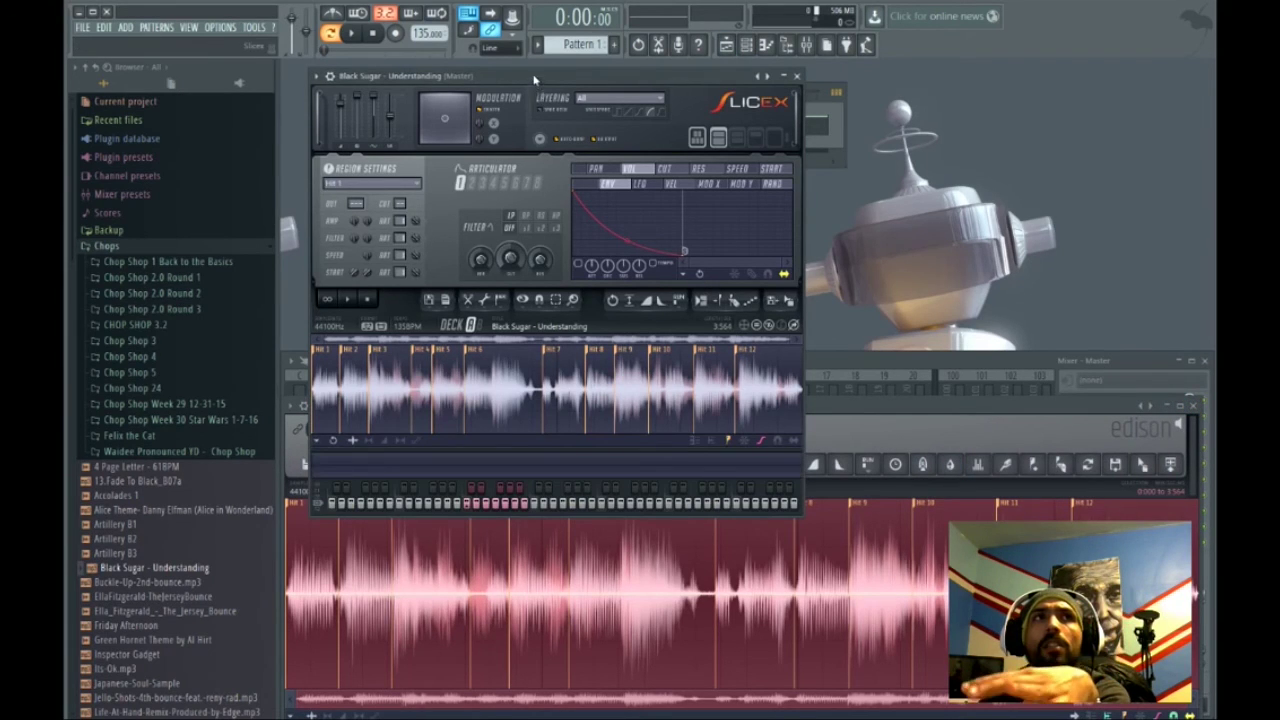
pyautogui.moveTo(534, 80); pyautogui.dragTo(721, 167)
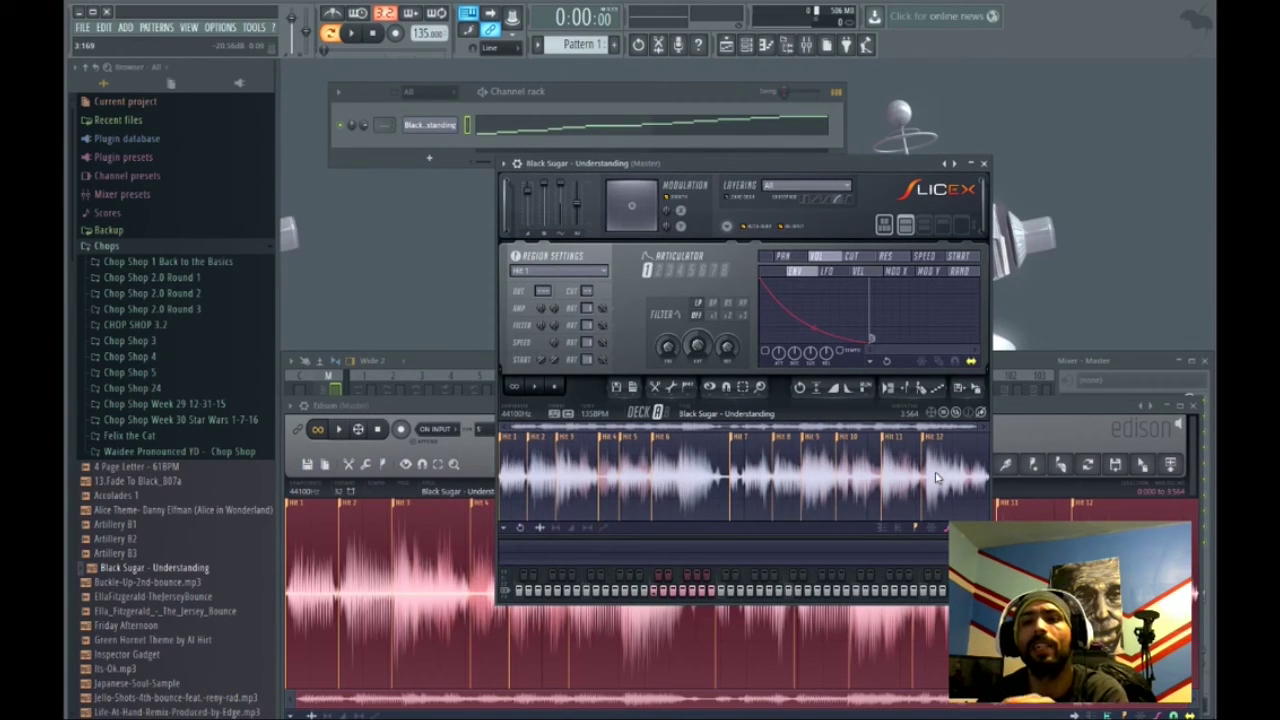
# - Trigger the Slicex slices Hit 1 to Hit 12 with keys 2, W, 3, E, R, 5, T, 6, Y, 7, U
pyautogui.press('2')
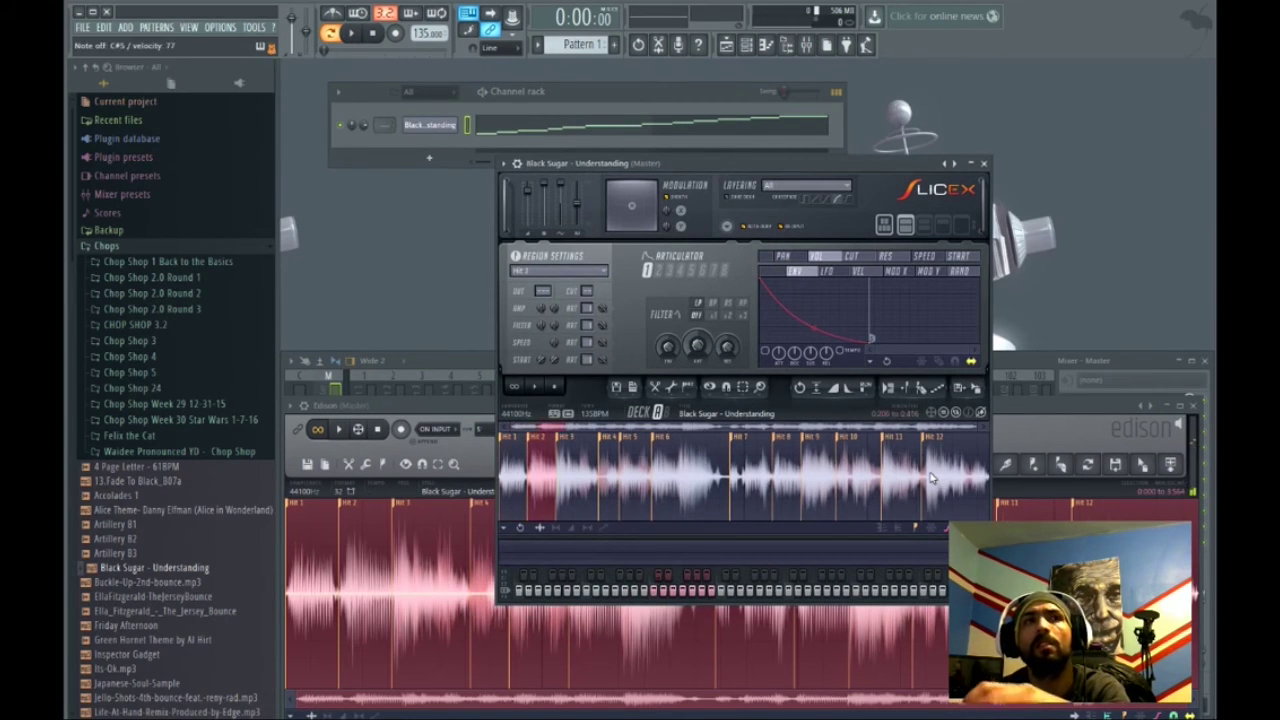
pyautogui.press('w')
pyautogui.press('3')
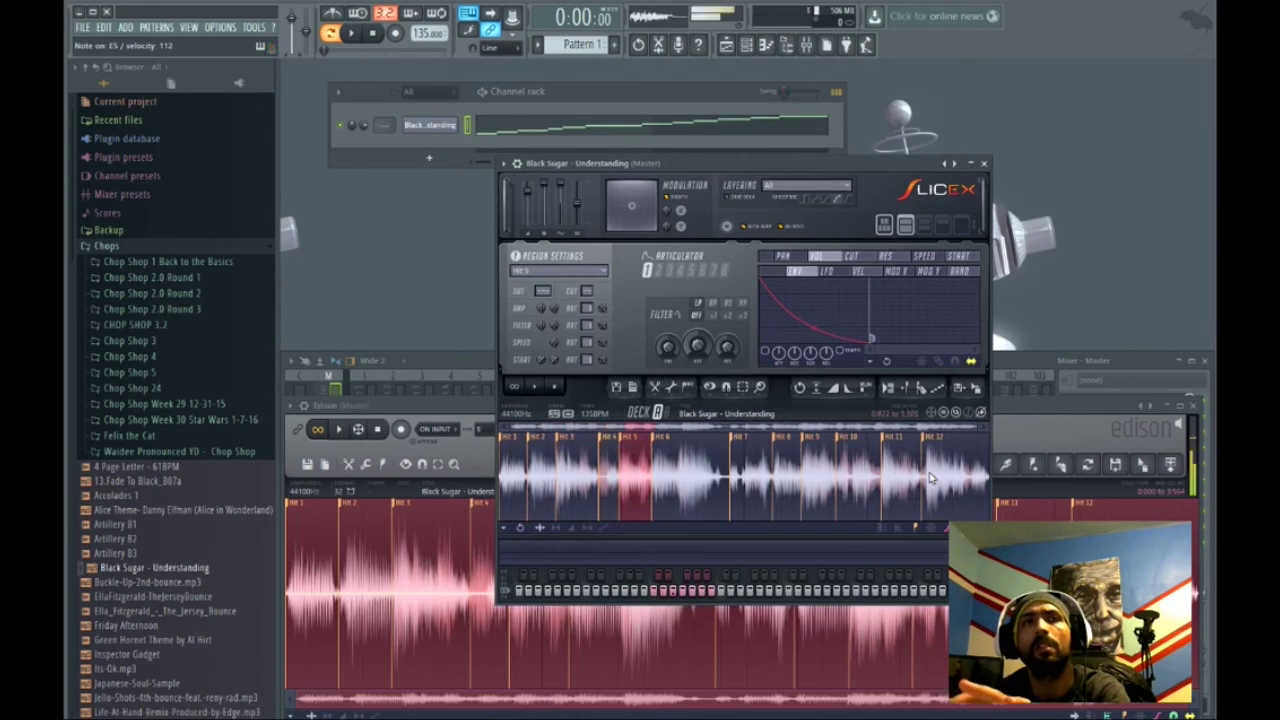
pyautogui.press('e')
pyautogui.press('r')
pyautogui.press('5')
pyautogui.press('t')
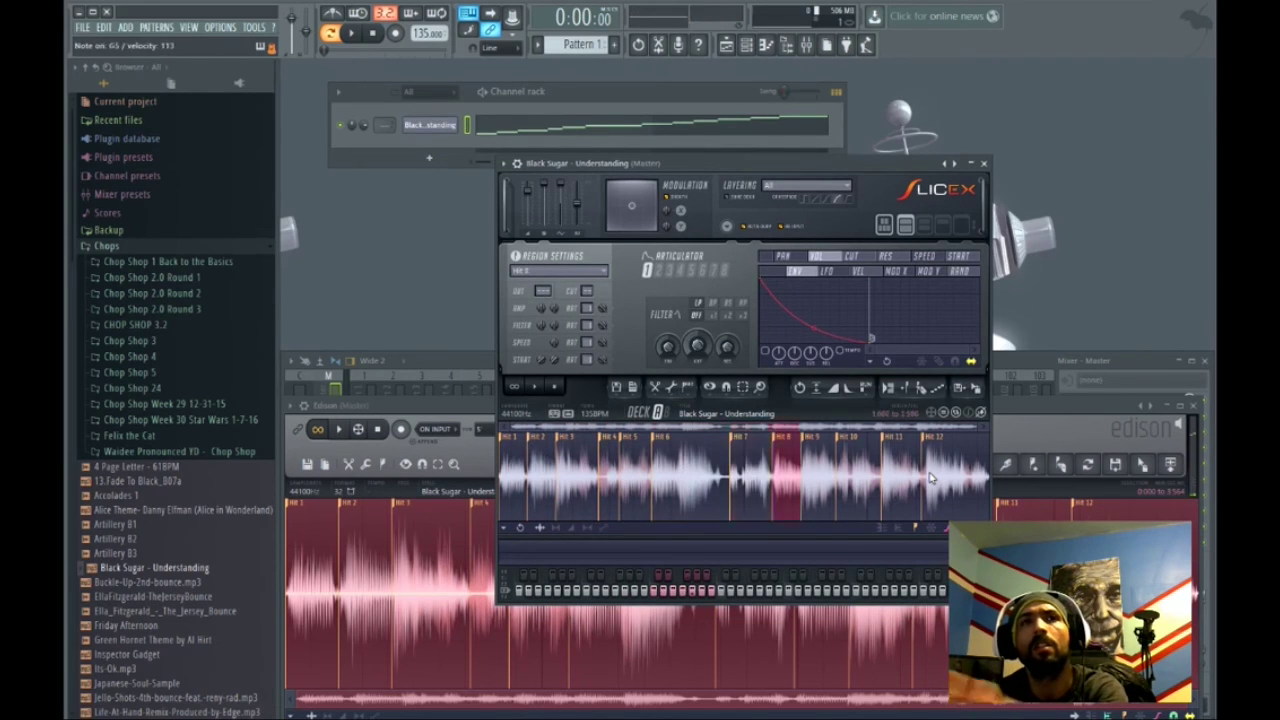
pyautogui.press('6')
pyautogui.press('y')
pyautogui.press('7')
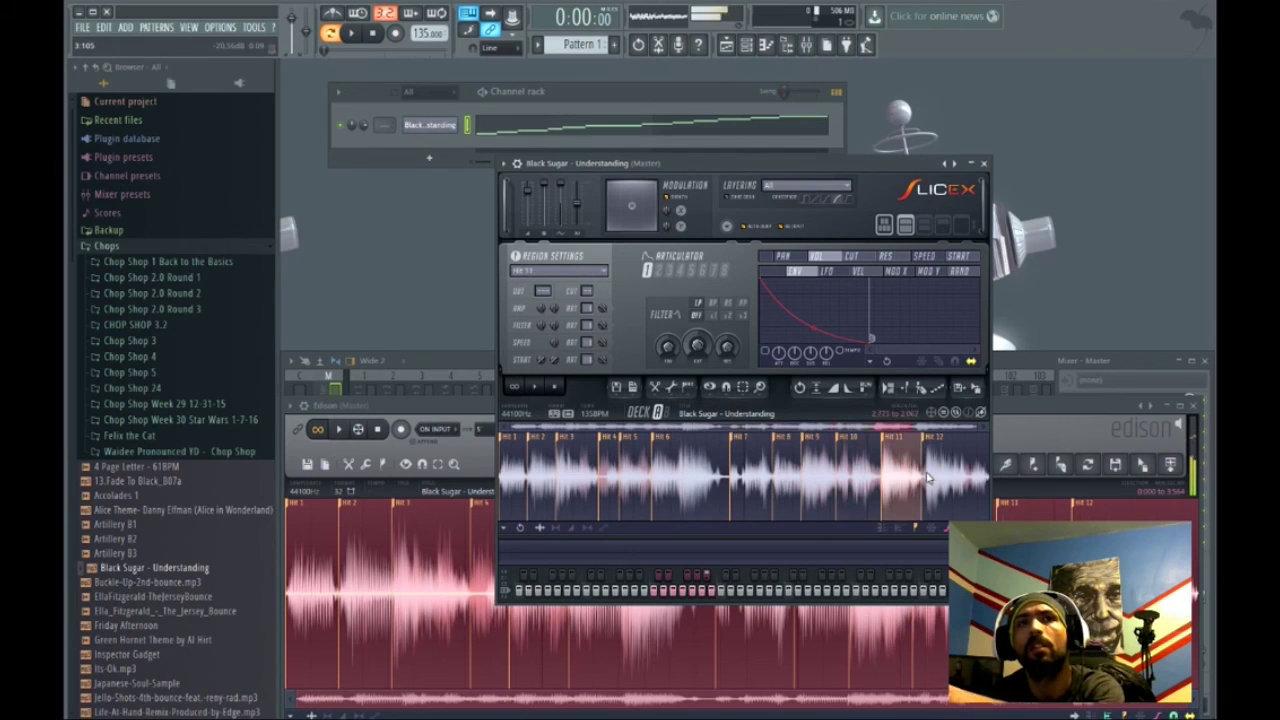
pyautogui.press('u')
pyautogui.press('u')
pyautogui.press('u')
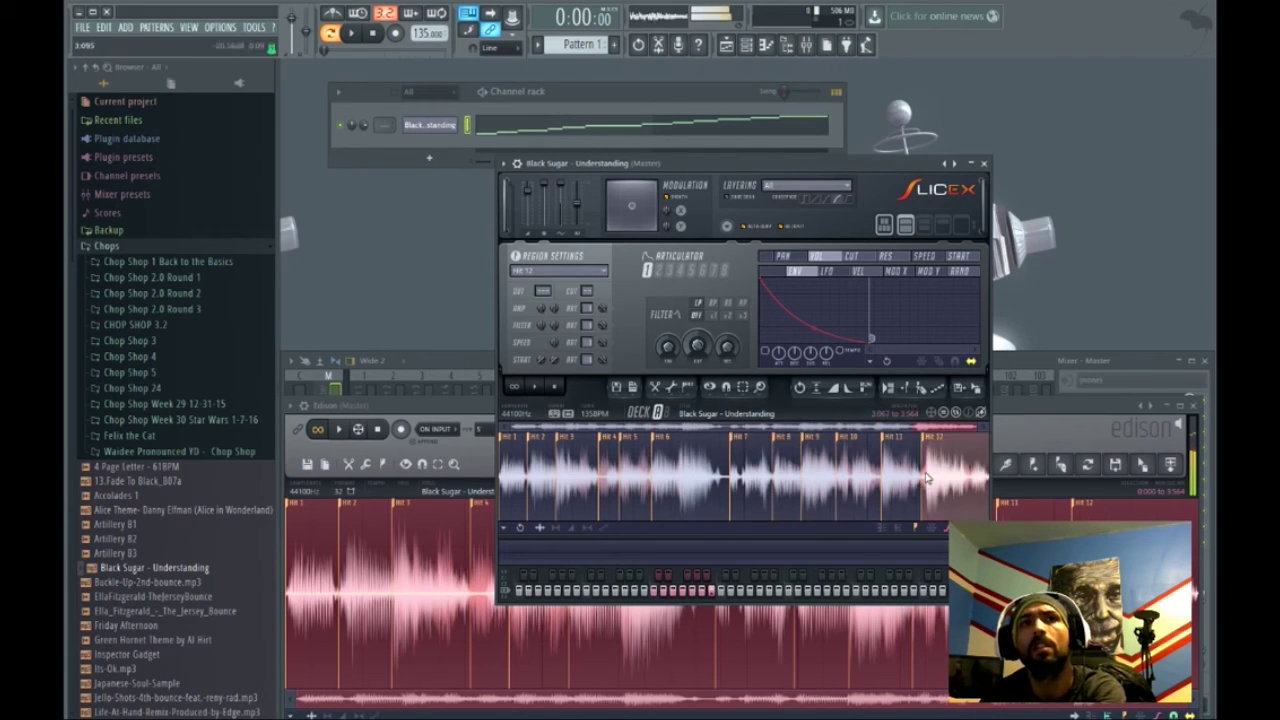
pyautogui.moveTo(880, 182); pyautogui.dragTo(1052, 113)
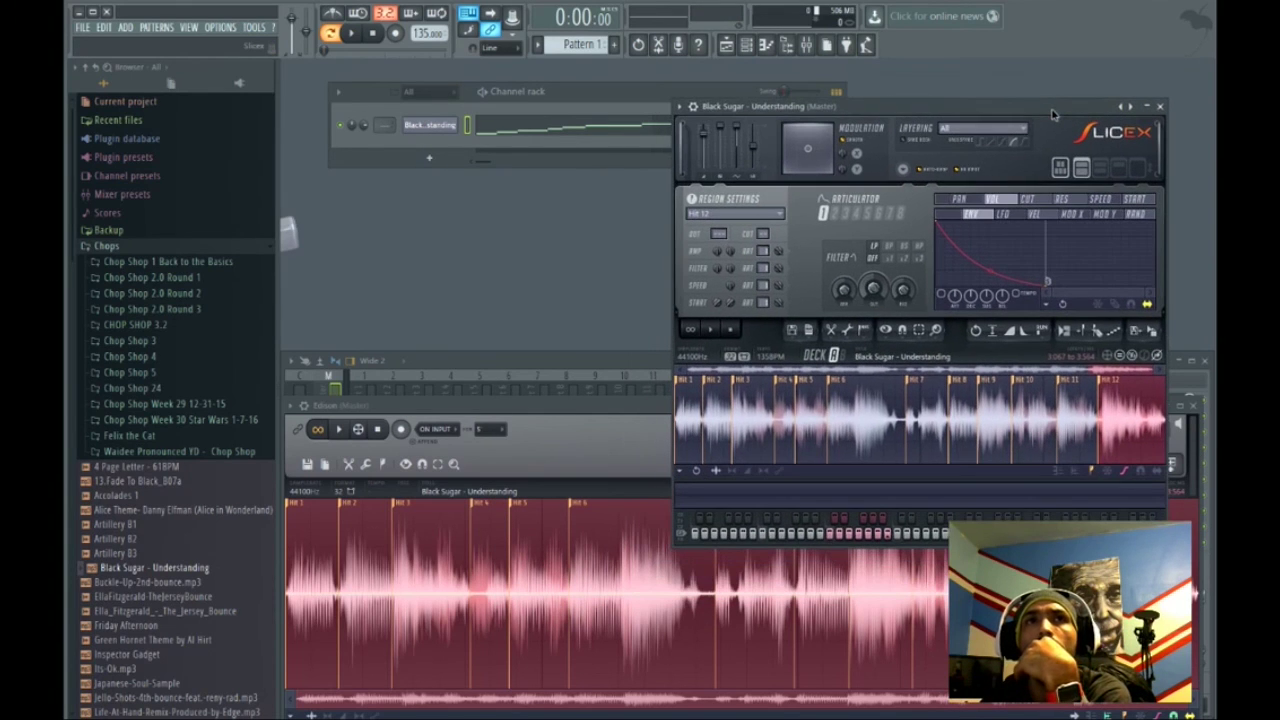
# - Bring Edison's marked Black Sugar waveform in front of Slicex and move it higher
pyautogui.click(580, 417)
pyautogui.moveTo(580, 417); pyautogui.dragTo(589, 310)
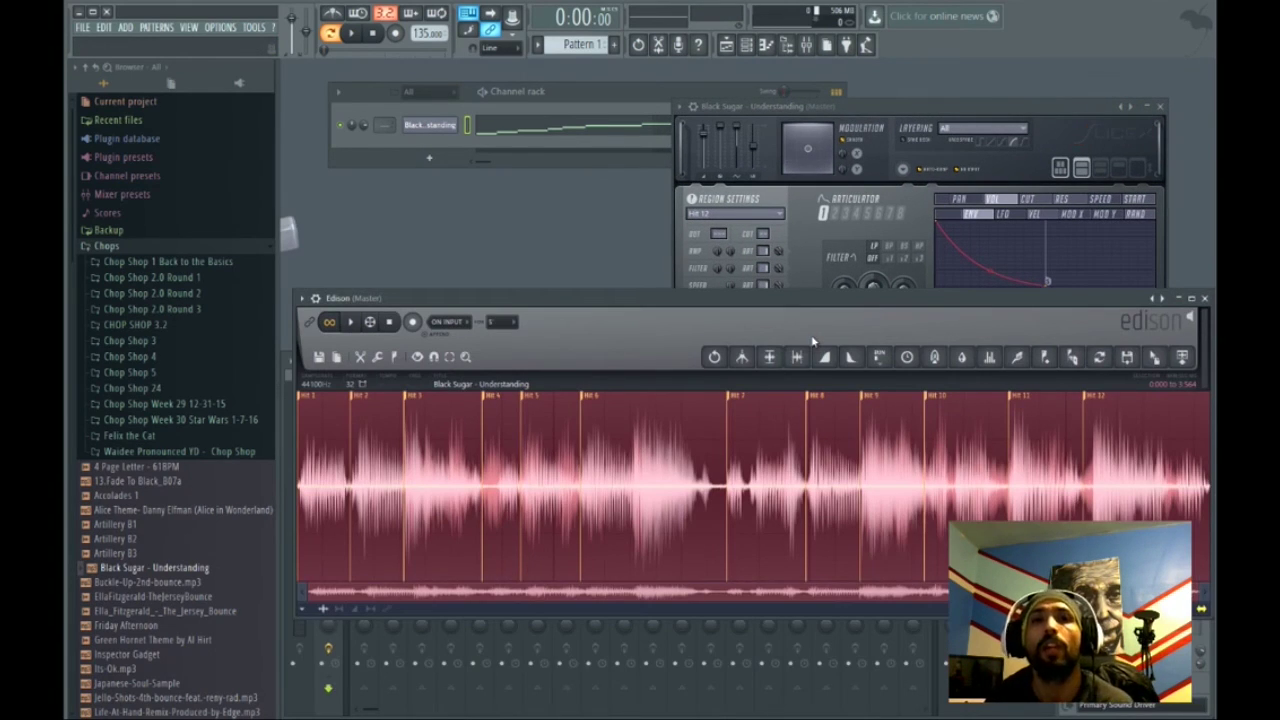